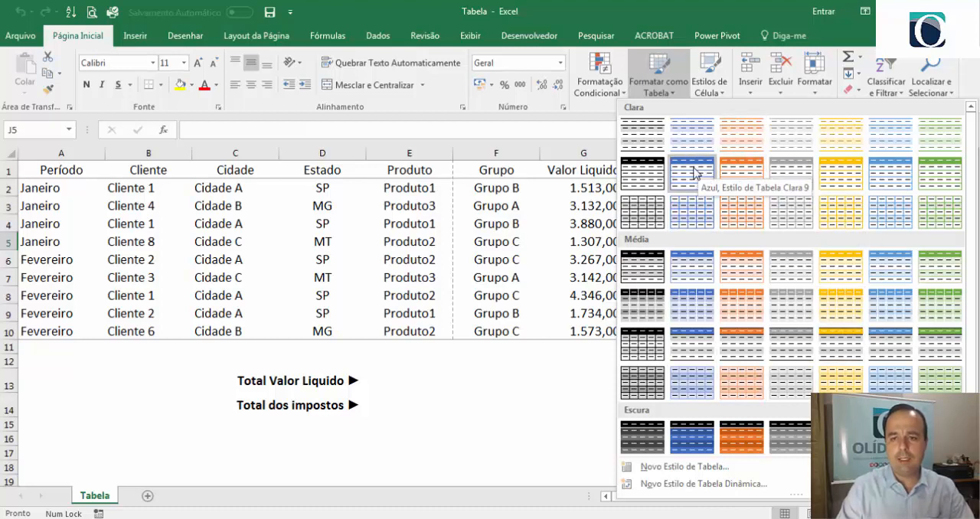
- Format the range A1:I10 as a table with headers, using the style Azul, Estilo de Tabela Clara 9
{"action": "left_click", "coordinate": [695, 173]}
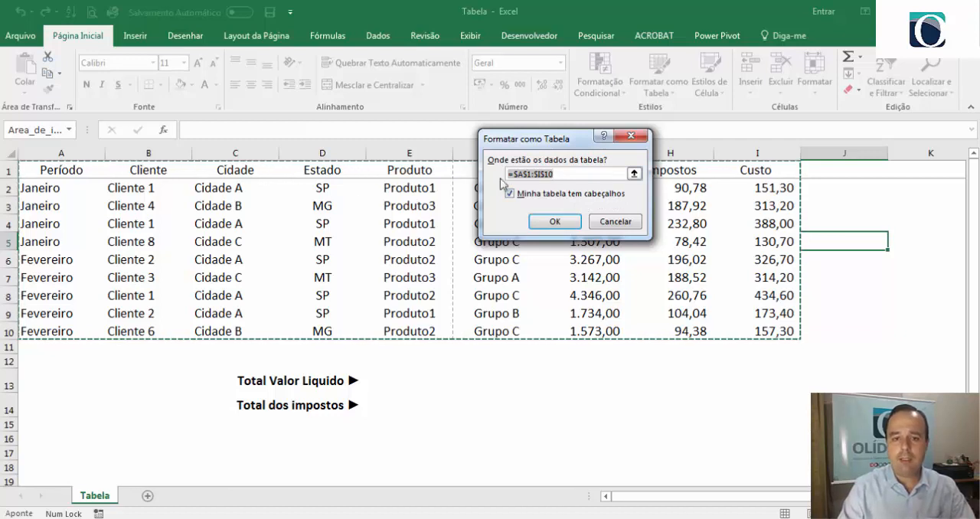
{"action": "left_click", "coordinate": [554, 222]}
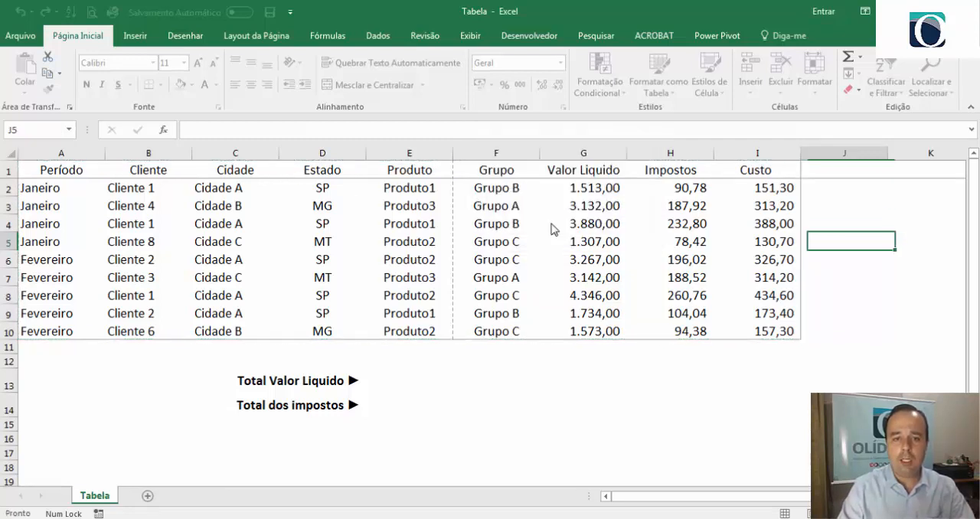
{"action": "left_click", "coordinate": [553, 224]}
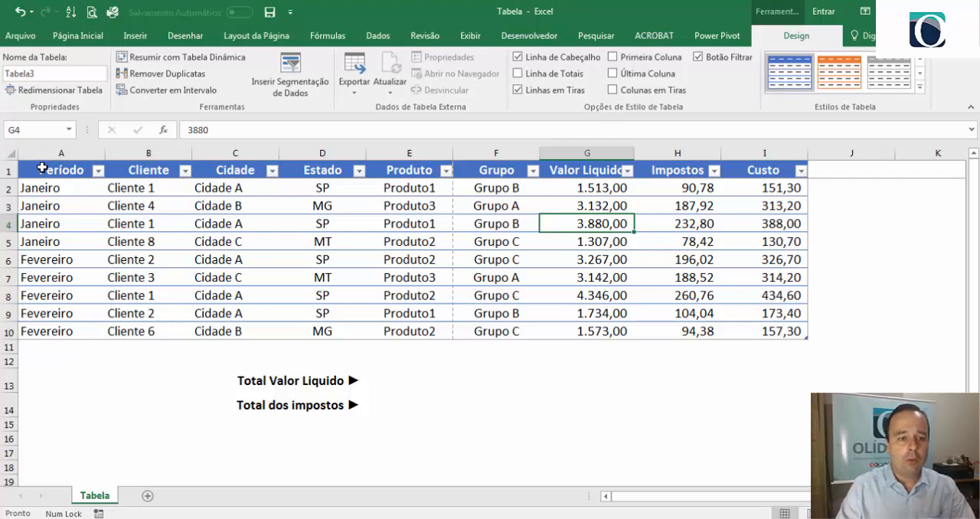
{"action": "left_click_drag", "start_coordinate": [42, 168], "coordinate": [757, 169]}
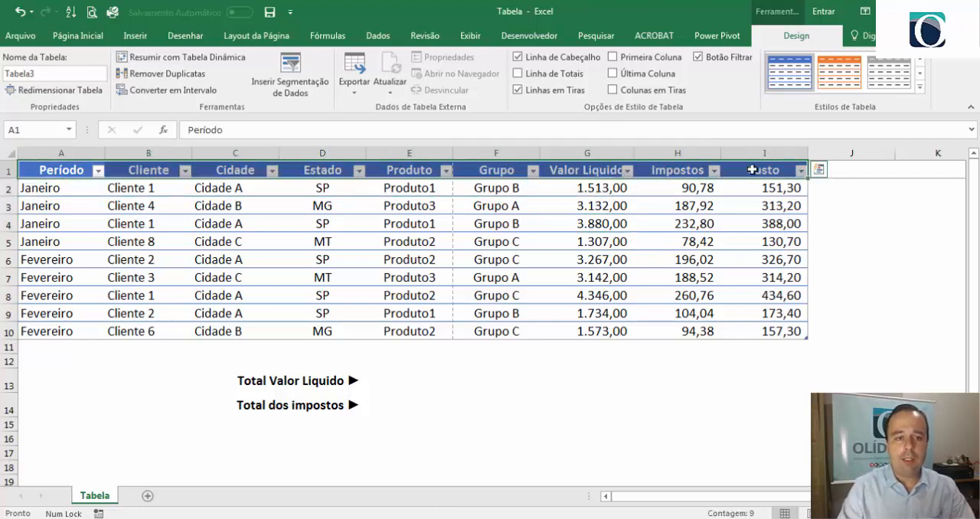
{"action": "left_click", "coordinate": [87, 42]}
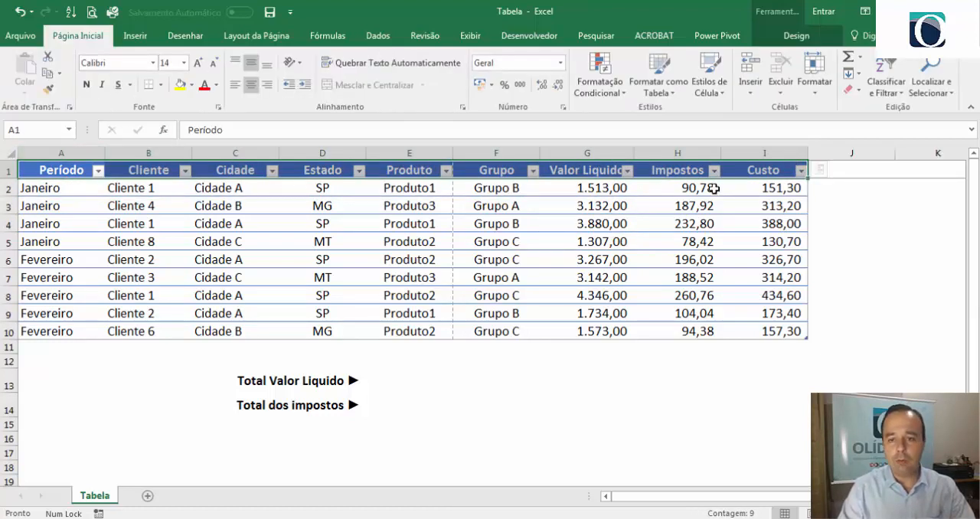
{"action": "left_click", "coordinate": [577, 259]}
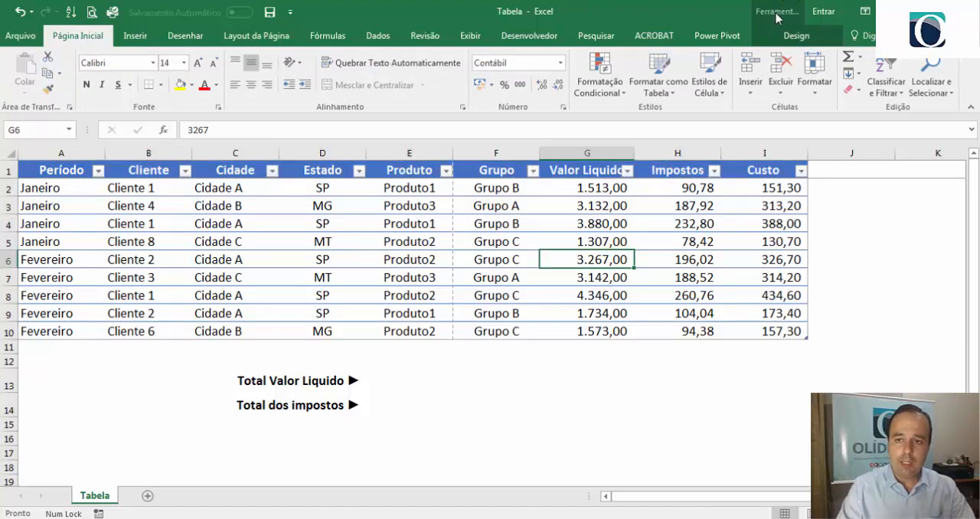
- Try a yellow light style and a blue banded medium style on the table, then reapply the blue light style with the solid header
{"action": "left_click", "coordinate": [799, 36]}
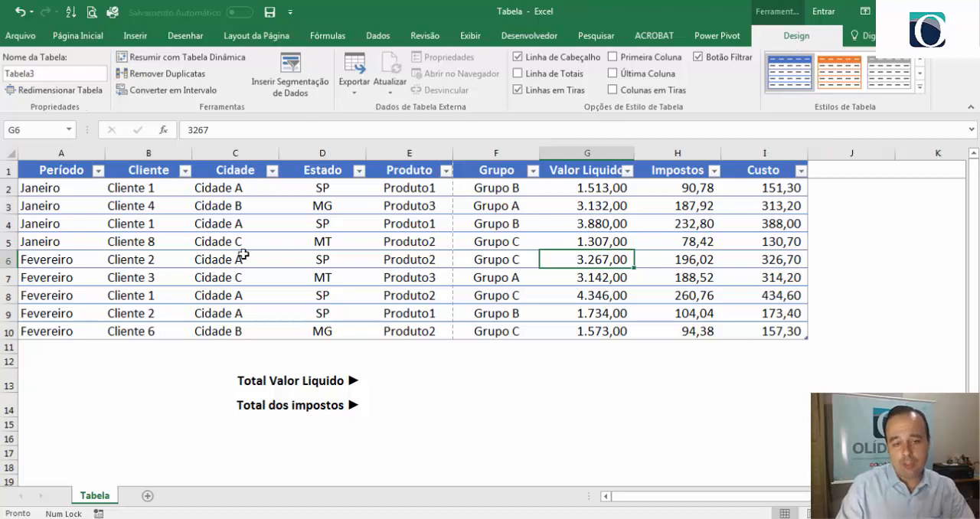
{"action": "left_click", "coordinate": [290, 243]}
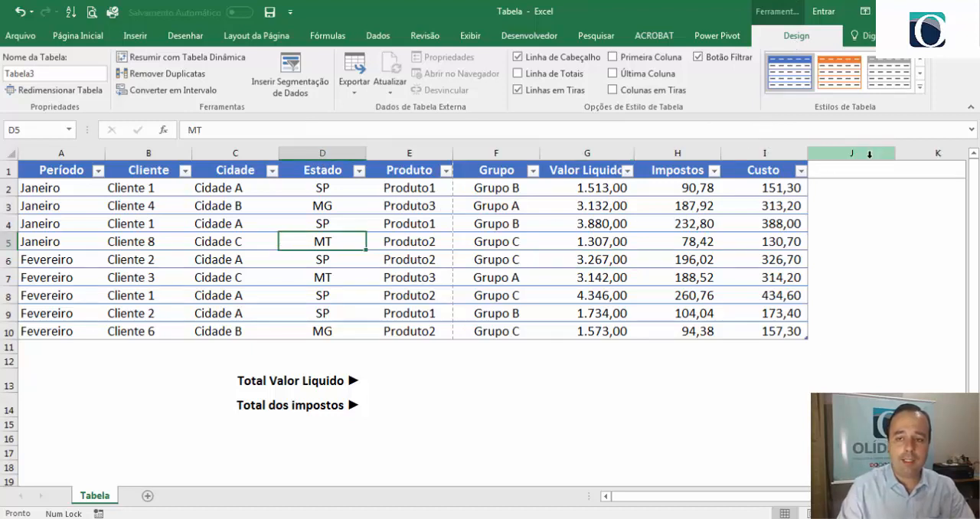
{"action": "left_click", "coordinate": [919, 90]}
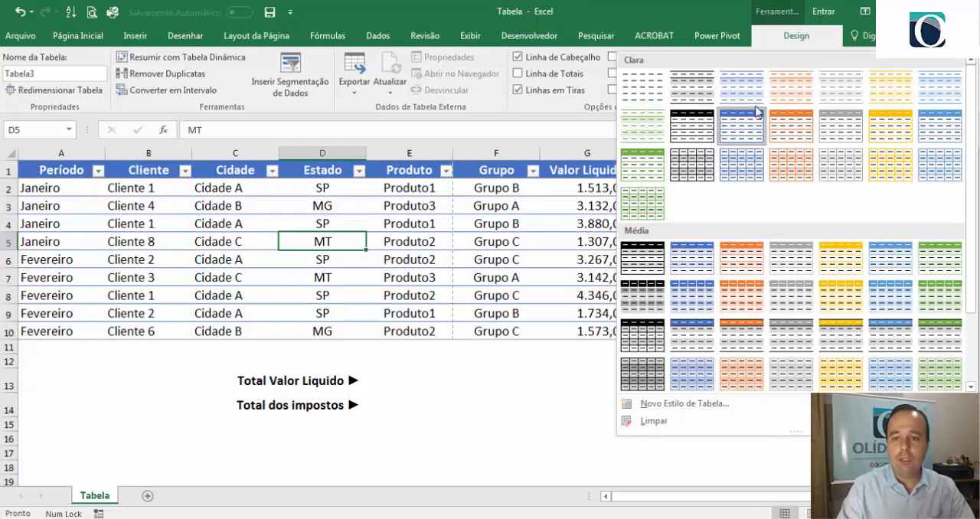
{"action": "left_click", "coordinate": [891, 162]}
{"action": "left_click", "coordinate": [920, 91]}
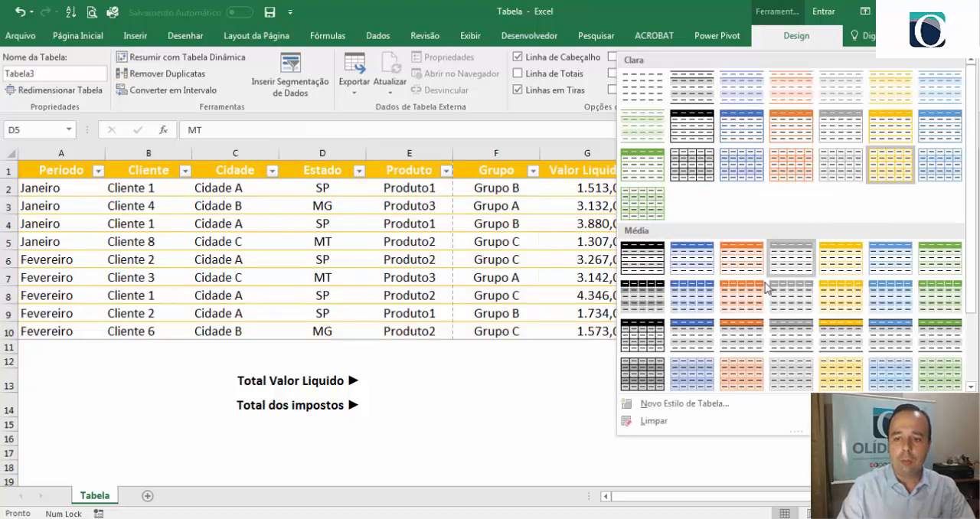
{"action": "left_click", "coordinate": [697, 246]}
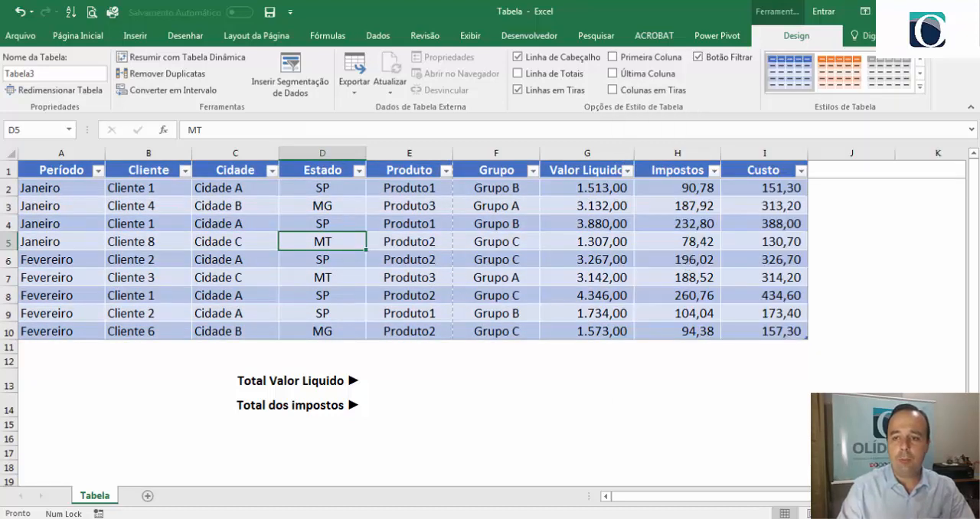
{"action": "left_click", "coordinate": [920, 91]}
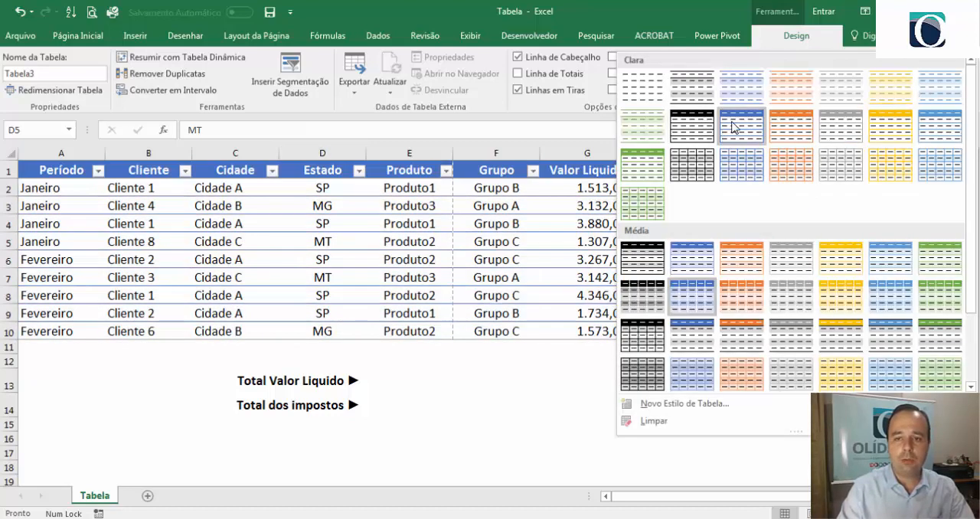
{"action": "left_click", "coordinate": [733, 126]}
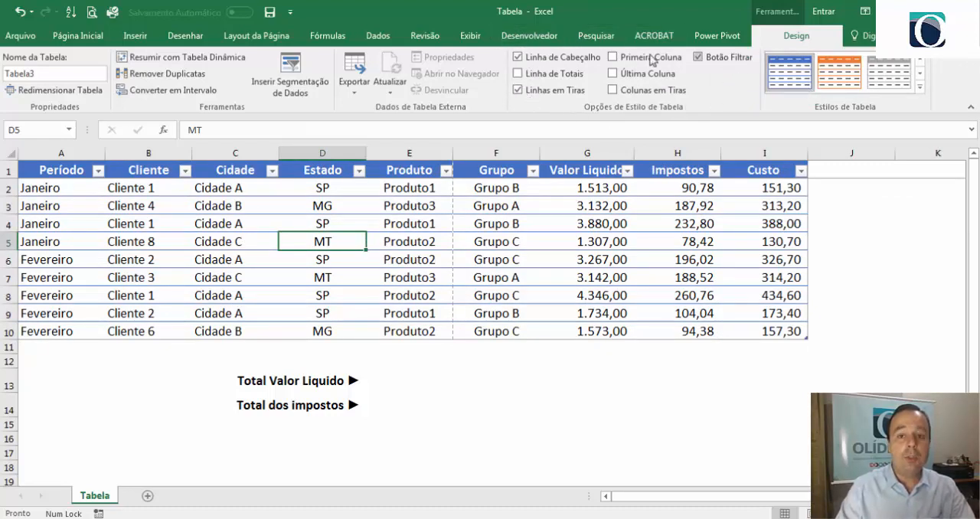
- Try hiding the table's header row (Linha de Cabeçalho), then restore it
{"action": "left_click", "coordinate": [549, 63]}
{"action": "left_click", "coordinate": [548, 63]}
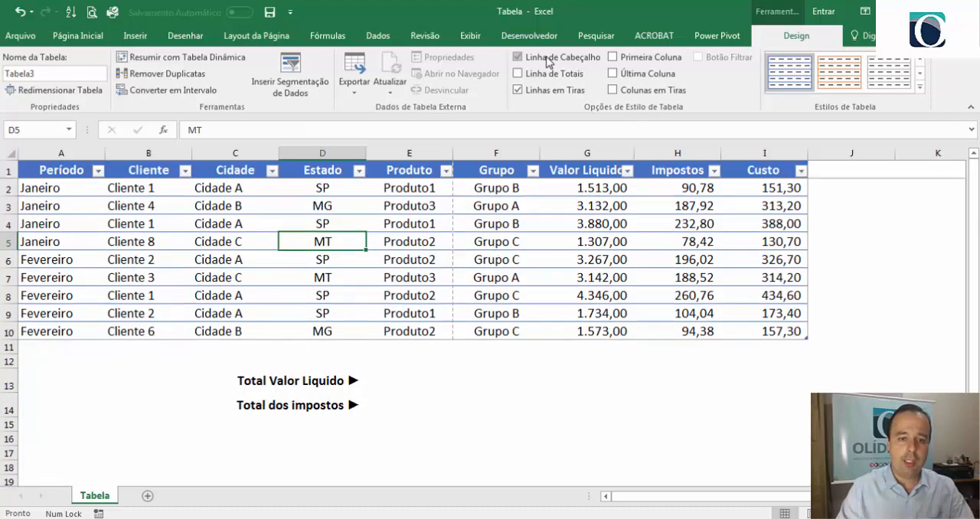
{"action": "left_click", "coordinate": [548, 63]}
{"action": "left_click", "coordinate": [549, 63]}
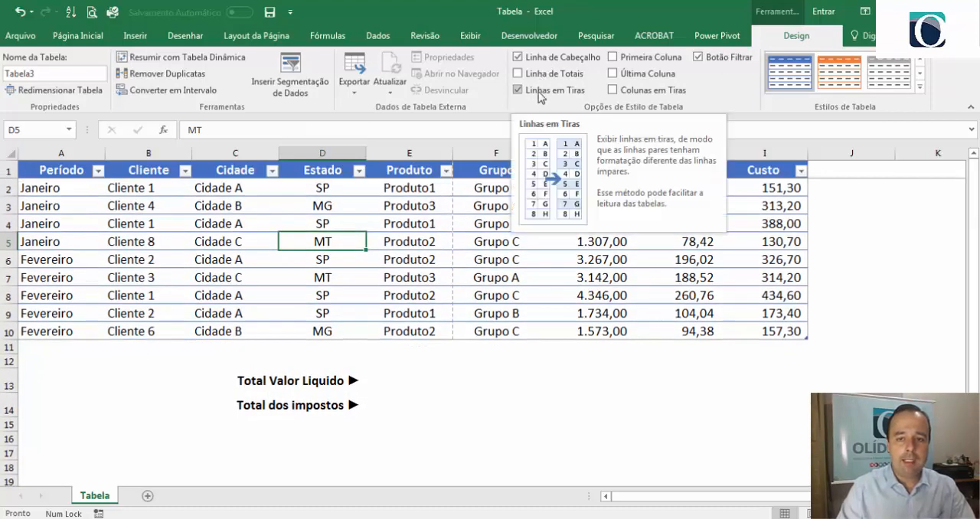
- Try the special formatting for the table's first column and then its last column, switching each off again
{"action": "left_click", "coordinate": [612, 56]}
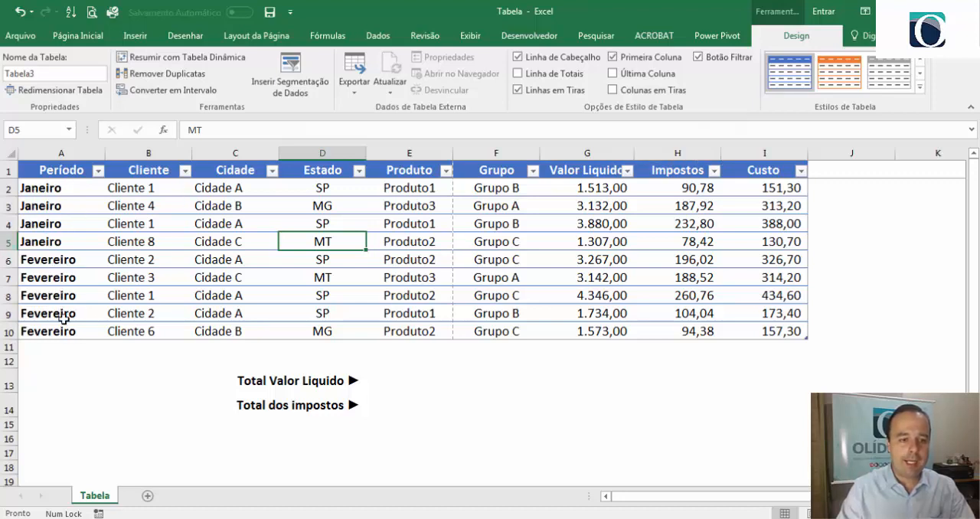
{"action": "left_click", "coordinate": [645, 61]}
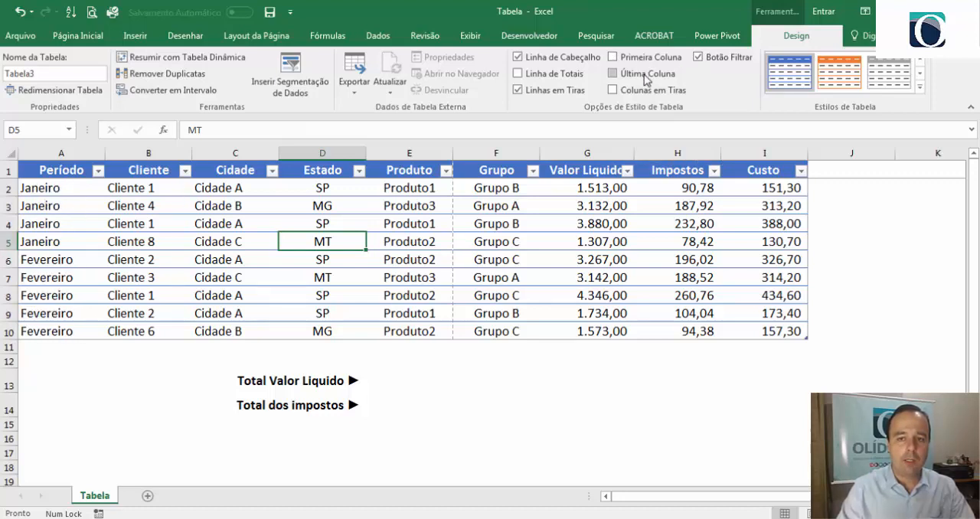
{"action": "left_click", "coordinate": [645, 76]}
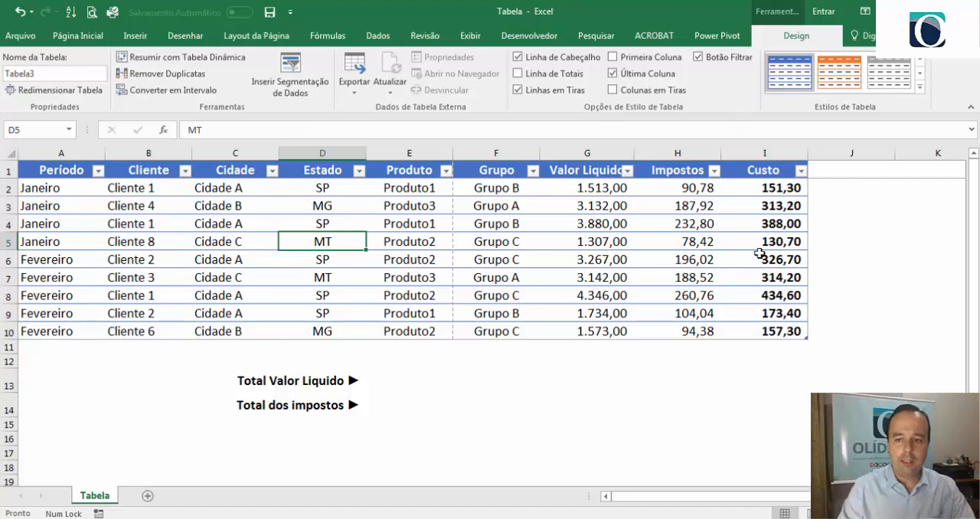
{"action": "left_click", "coordinate": [648, 76]}
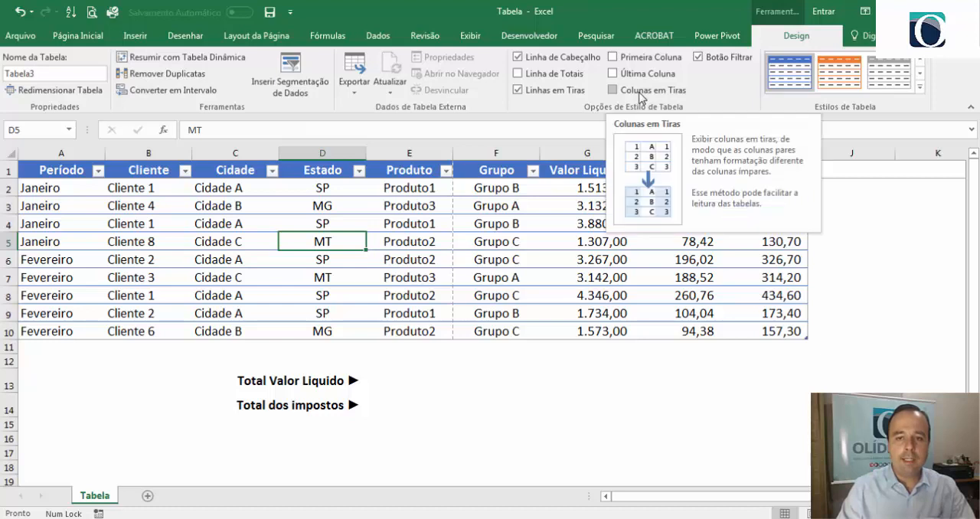
- Try the table with banded columns and without banded rows, ending with Linhas em Tiras on and Colunas em Tiras off
{"action": "left_click", "coordinate": [640, 92]}
{"action": "left_click", "coordinate": [641, 93]}
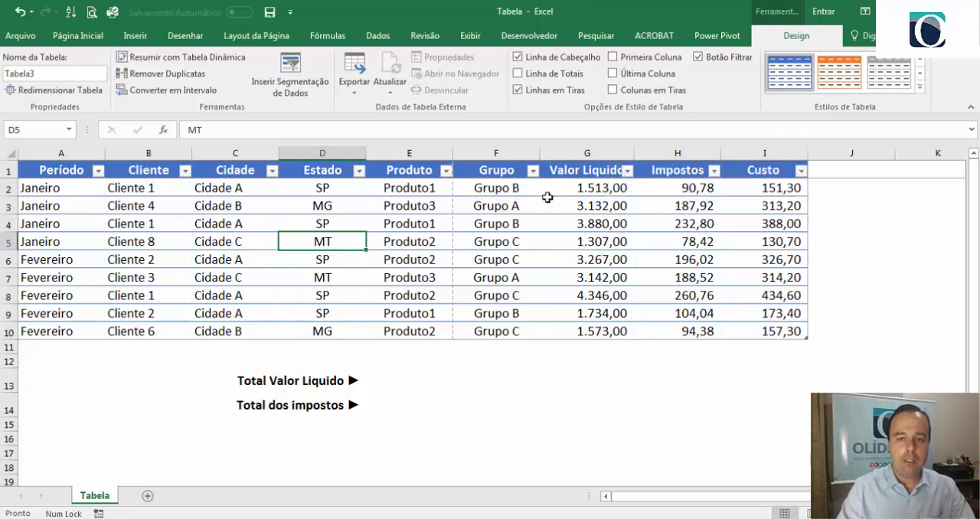
{"action": "left_click", "coordinate": [545, 92]}
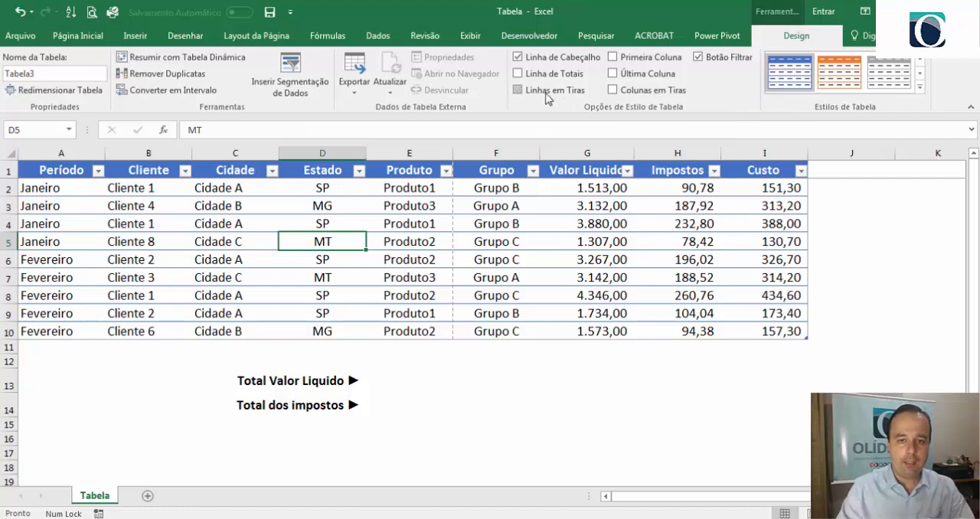
{"action": "left_click", "coordinate": [545, 92]}
{"action": "left_click", "coordinate": [545, 93]}
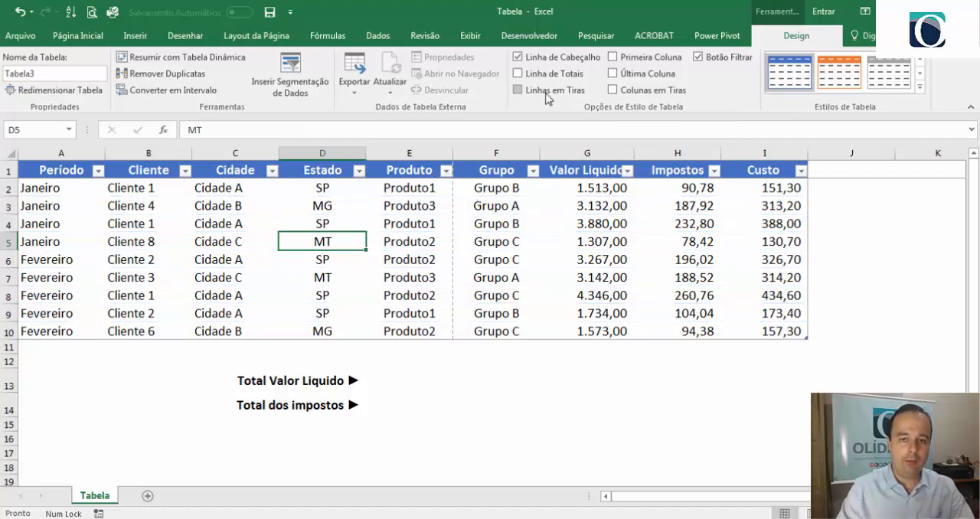
{"action": "left_click", "coordinate": [640, 92]}
{"action": "left_click", "coordinate": [640, 92]}
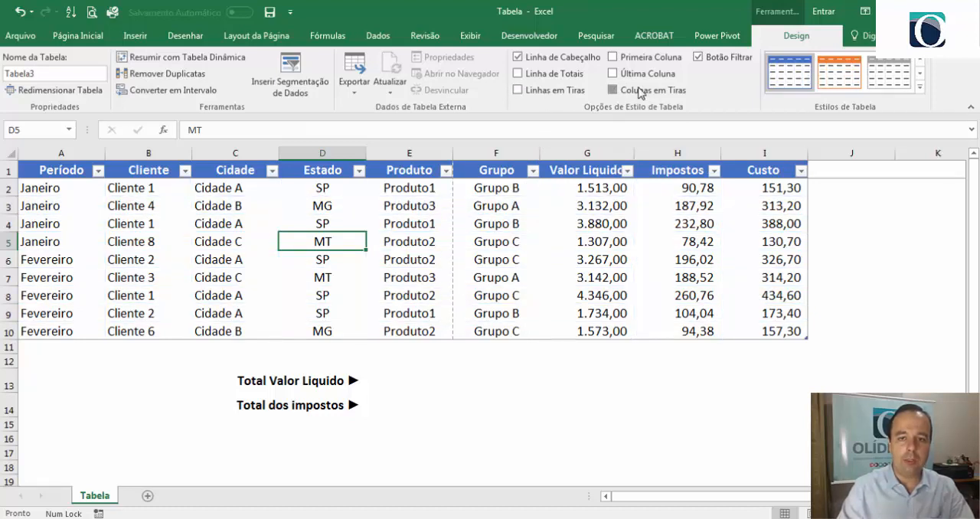
{"action": "left_click", "coordinate": [640, 92]}
{"action": "left_click", "coordinate": [612, 95]}
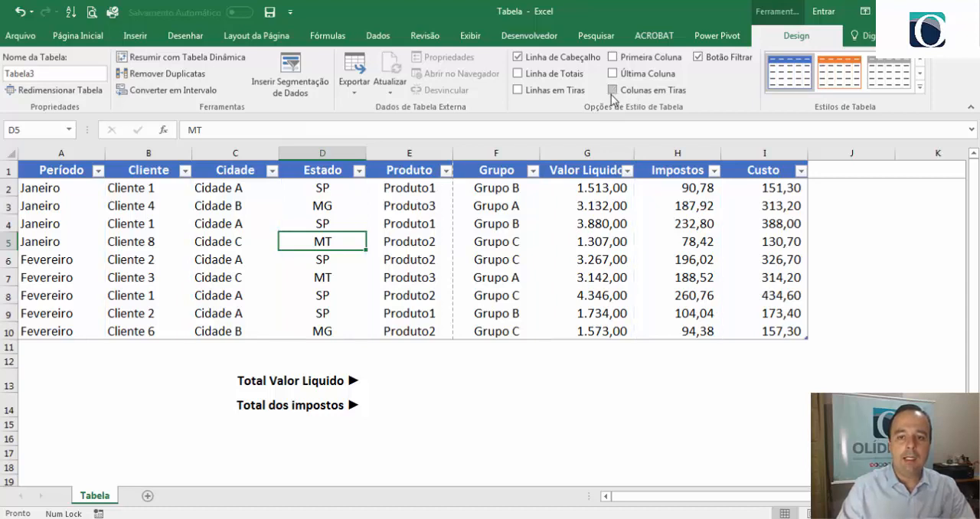
{"action": "left_click", "coordinate": [536, 90]}
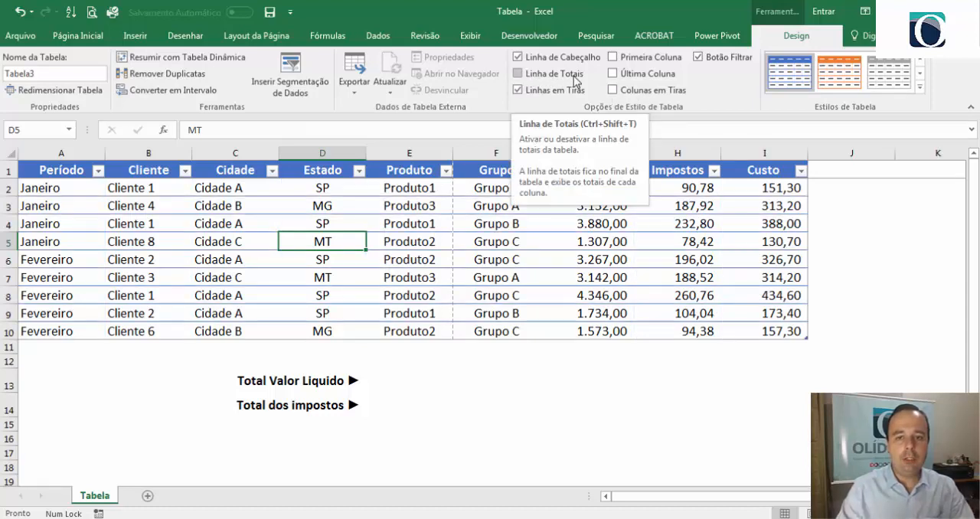
- Add a total row to the table and set the Custo total to Soma
{"action": "left_click", "coordinate": [524, 79]}
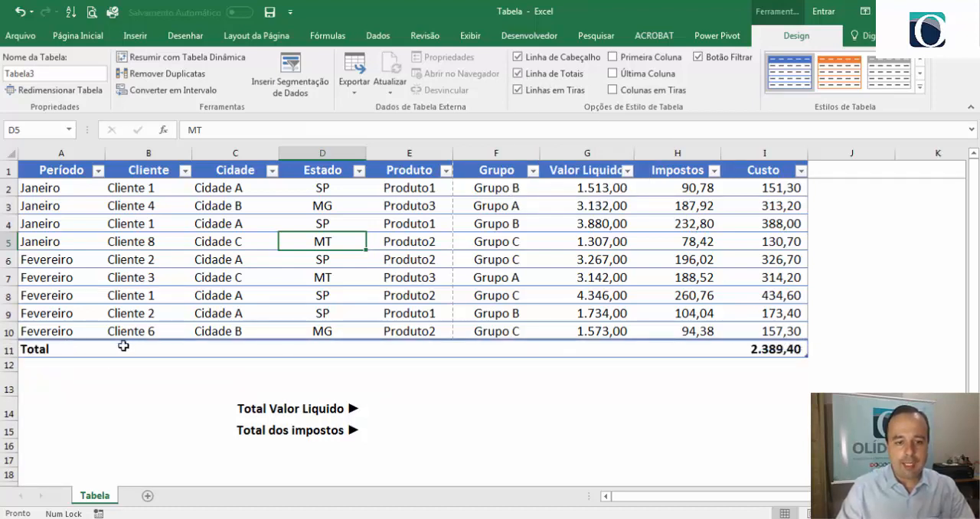
{"action": "left_click", "coordinate": [784, 349]}
{"action": "left_click", "coordinate": [815, 351]}
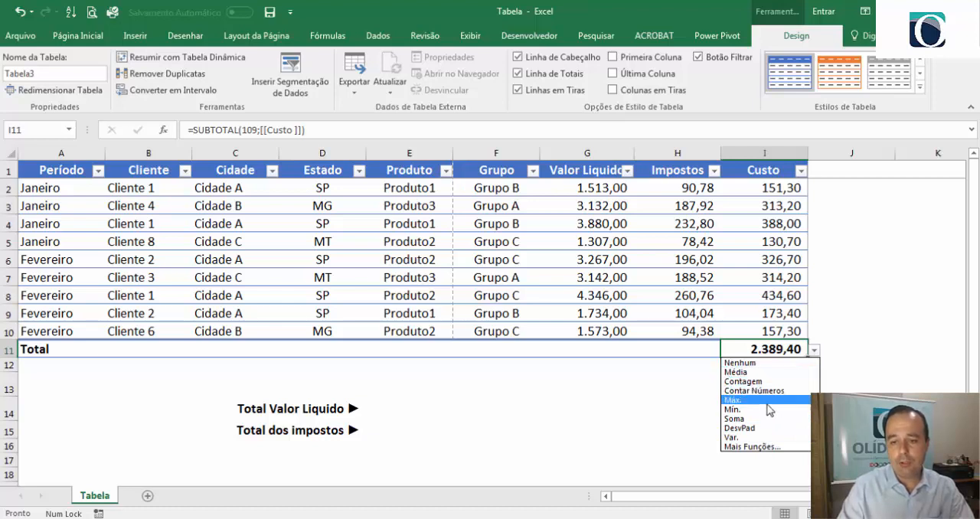
{"action": "left_click", "coordinate": [768, 420]}
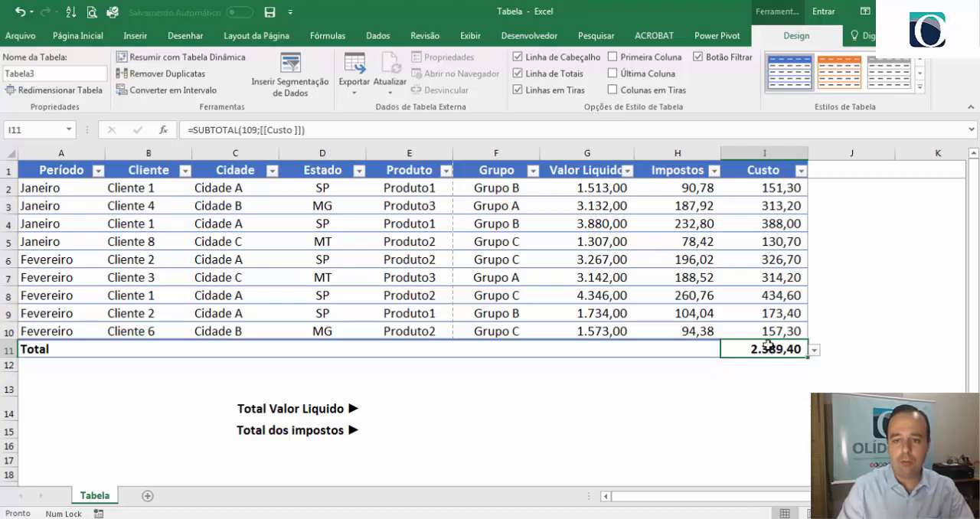
- Set the total row to show Média for Impostos and Máx. for Valor Liquido
{"action": "left_click", "coordinate": [706, 350]}
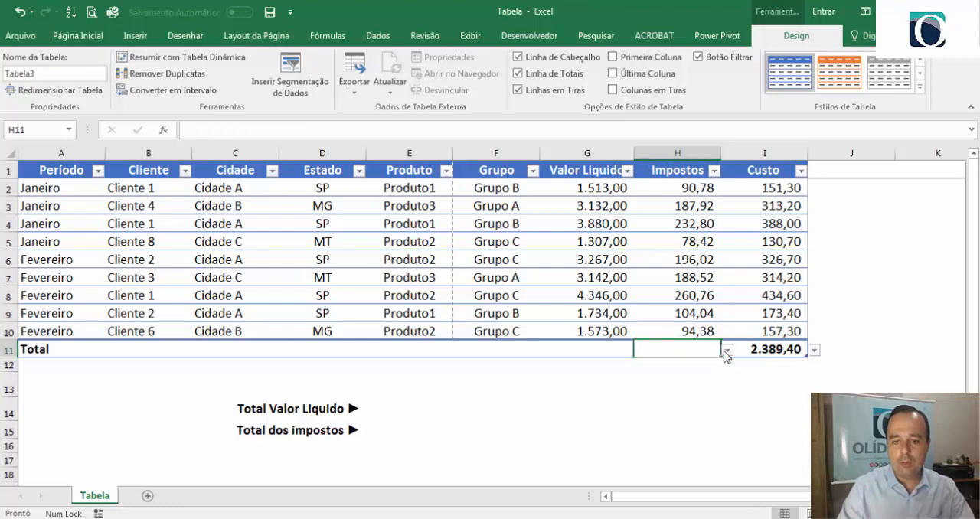
{"action": "left_click", "coordinate": [727, 350]}
{"action": "left_click", "coordinate": [684, 372]}
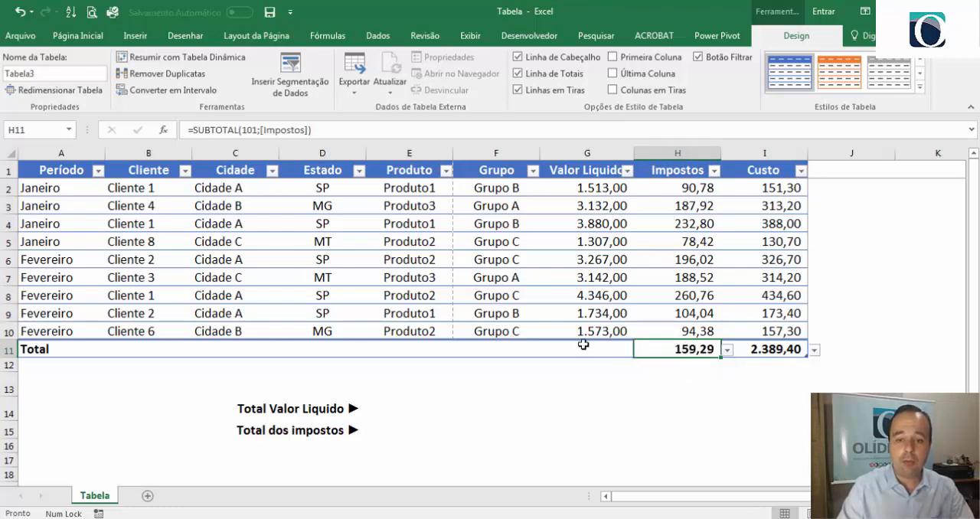
{"action": "left_click", "coordinate": [619, 347]}
{"action": "left_click", "coordinate": [641, 350]}
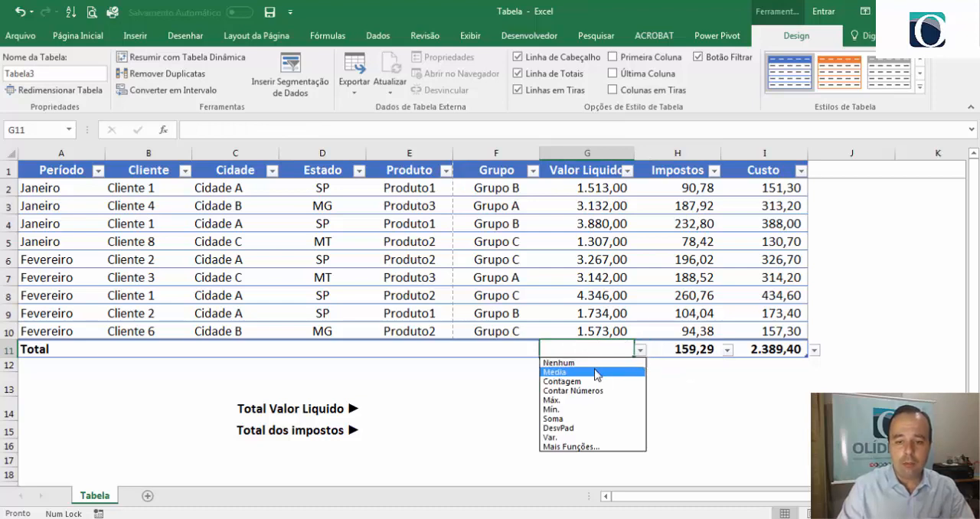
{"action": "left_click", "coordinate": [552, 401]}
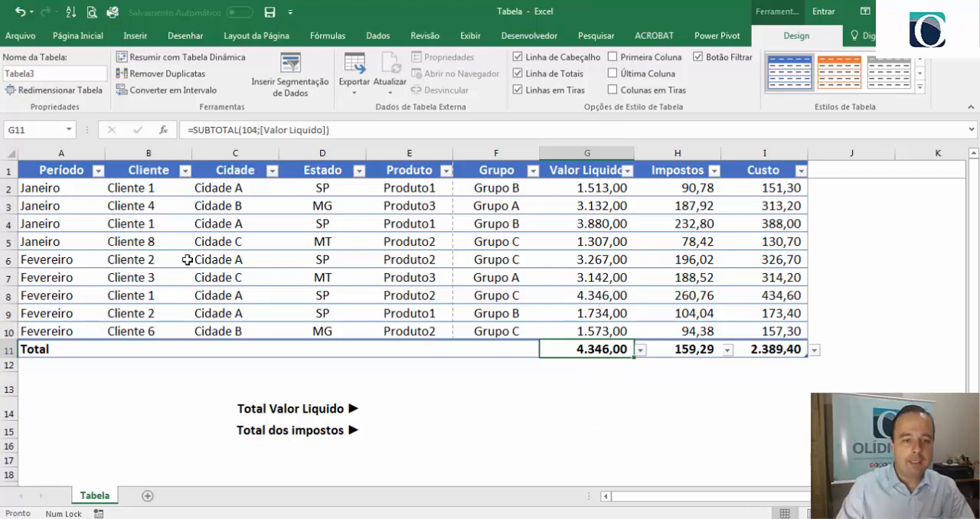
- Set the total row's Cliente cell to count the entries with Contagem
{"action": "left_click", "coordinate": [136, 350]}
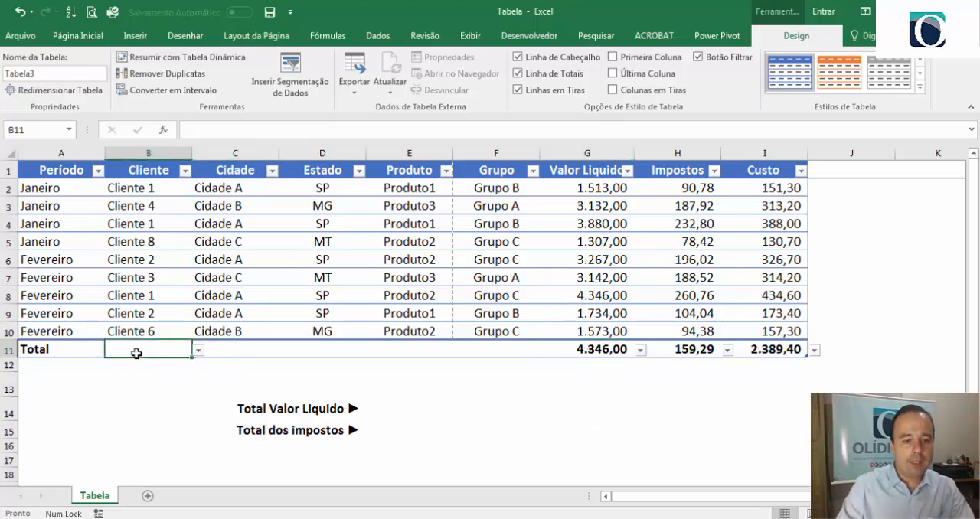
{"action": "left_click", "coordinate": [199, 350]}
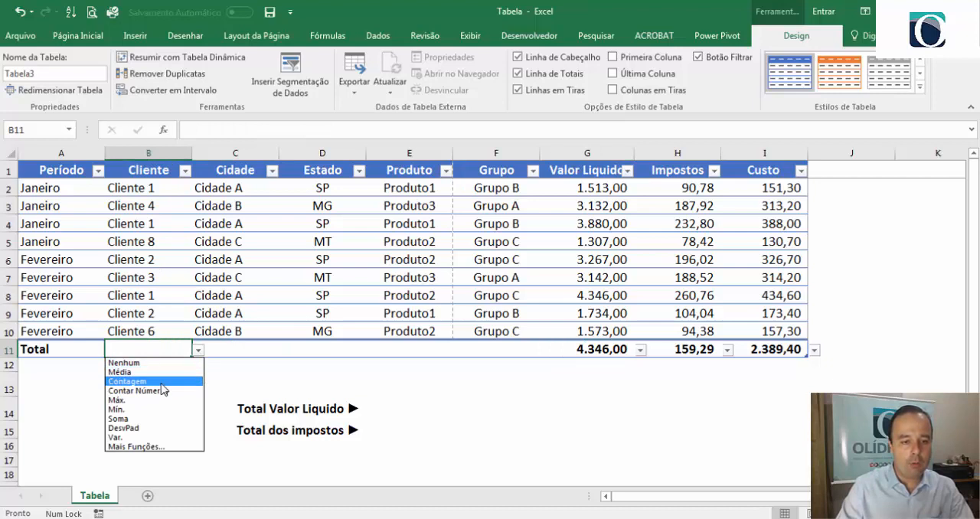
{"action": "left_click", "coordinate": [127, 382]}
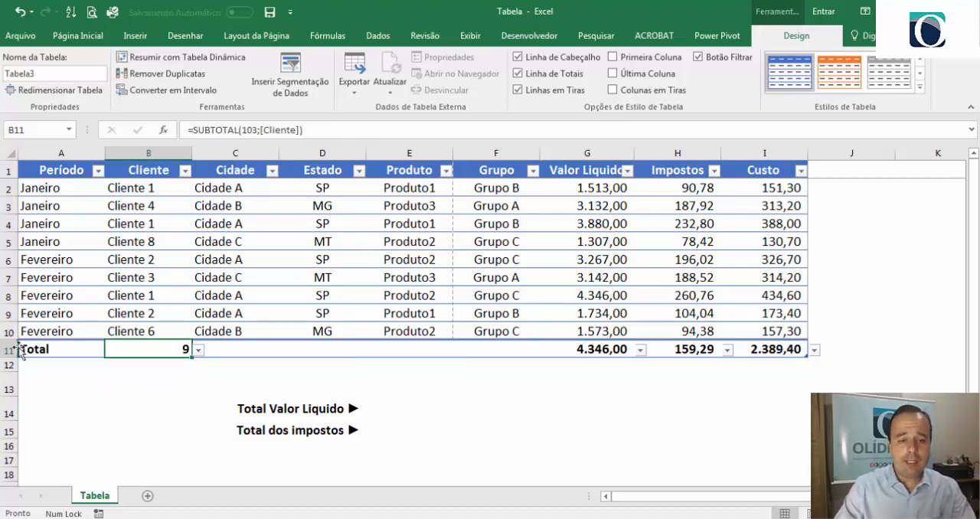
- Look at the filter options of the Grupo column without applying a filter
{"action": "left_click", "coordinate": [770, 352]}
{"action": "left_click", "coordinate": [762, 401]}
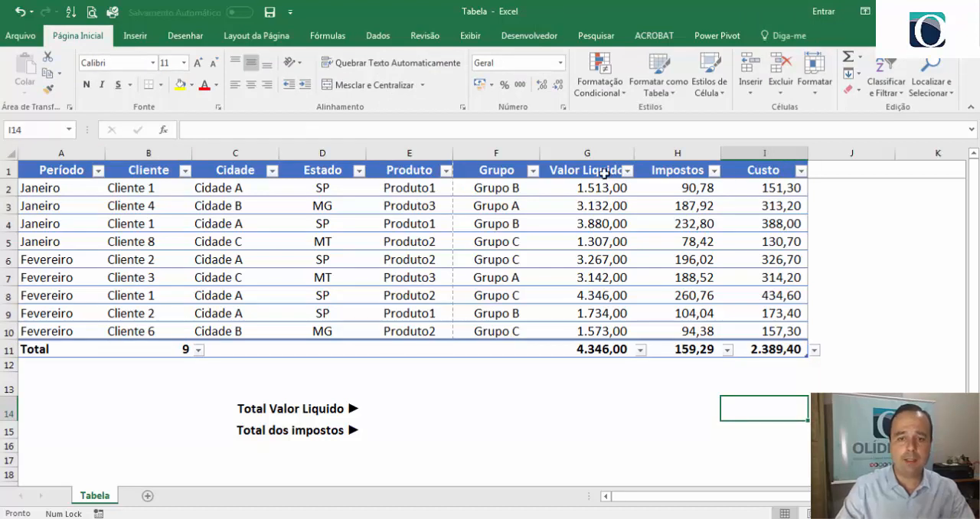
{"action": "left_click", "coordinate": [533, 171]}
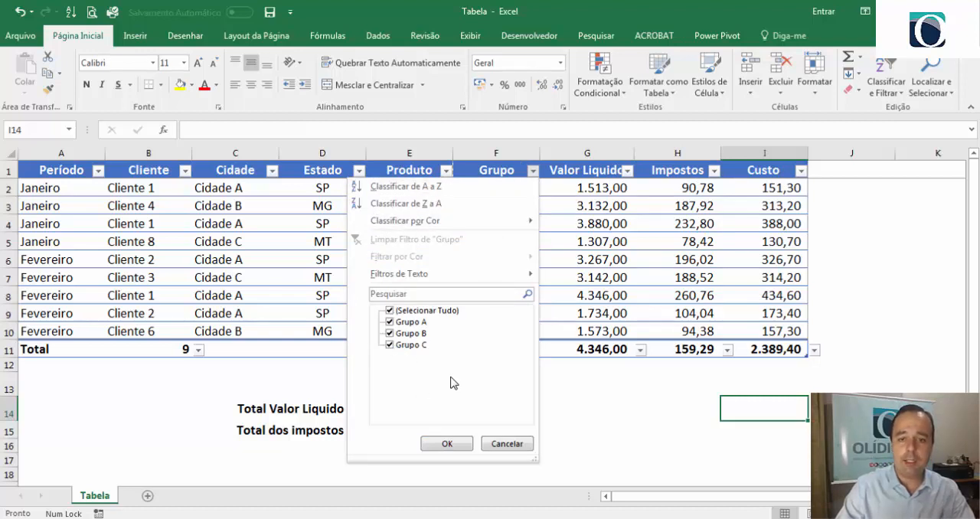
{"action": "left_click", "coordinate": [596, 254]}
{"action": "left_click", "coordinate": [597, 255]}
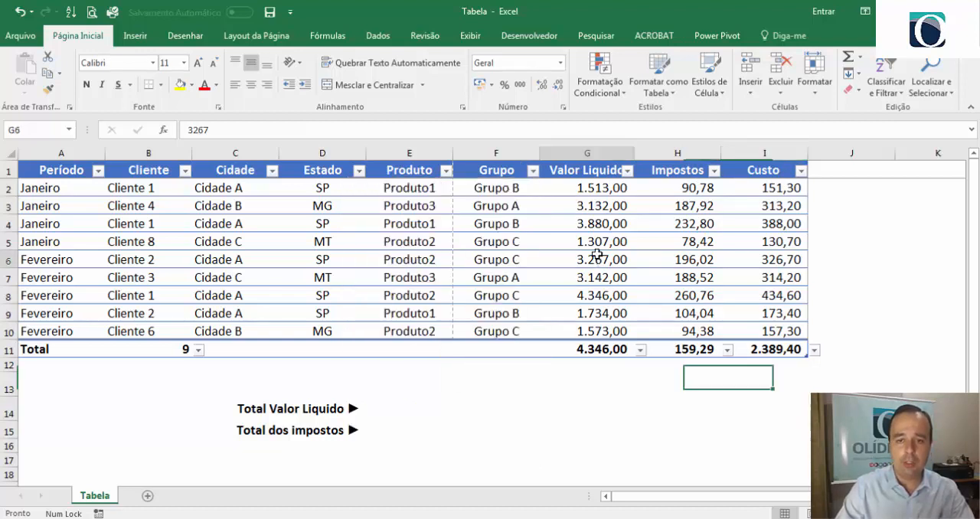
- Add a new table column after Custo with the header Outros in cell J1
{"action": "left_click", "coordinate": [836, 170]}
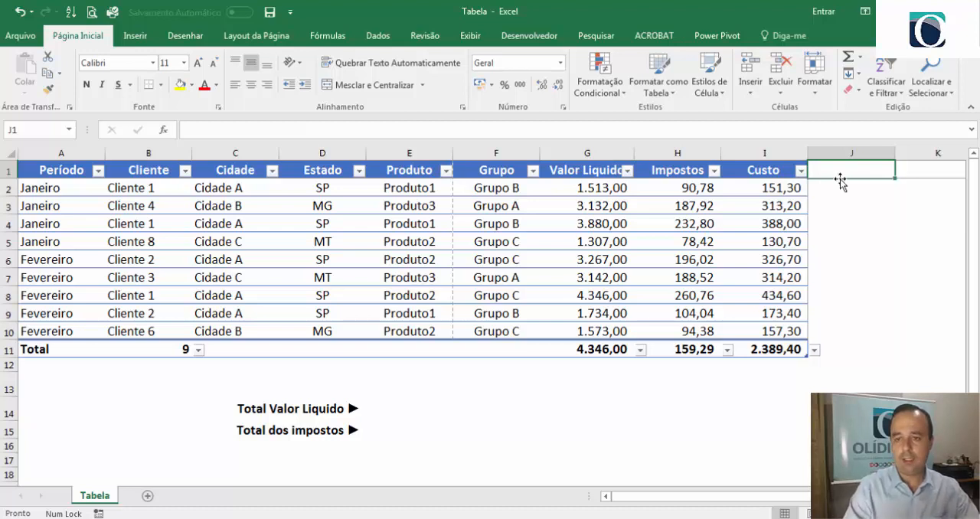
{"action": "type", "text": "Outros"}
{"action": "key", "text": "Return"}
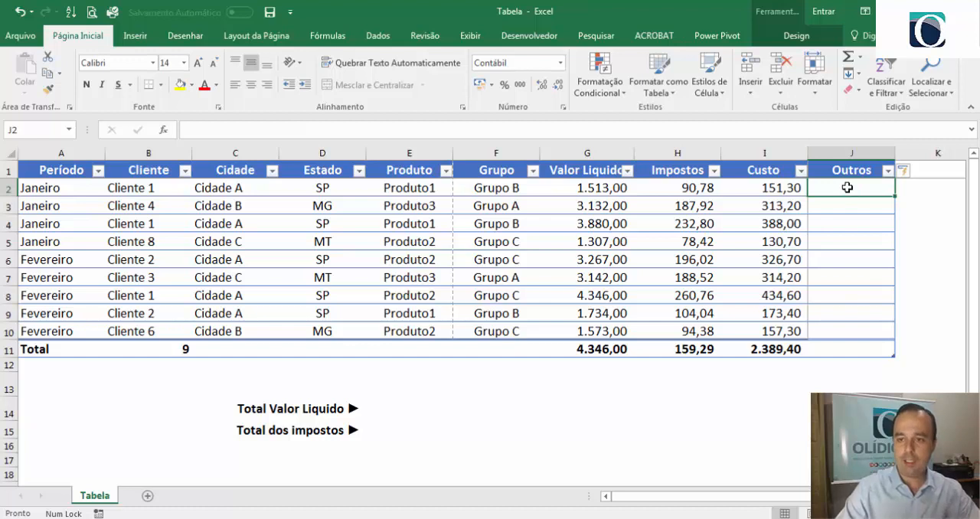
- Fill the Outros column with the formula =[@[Valor Liquido]]*0,07, entered in cell J2
{"action": "type", "text": "="}
{"action": "left_click", "coordinate": [579, 189]}
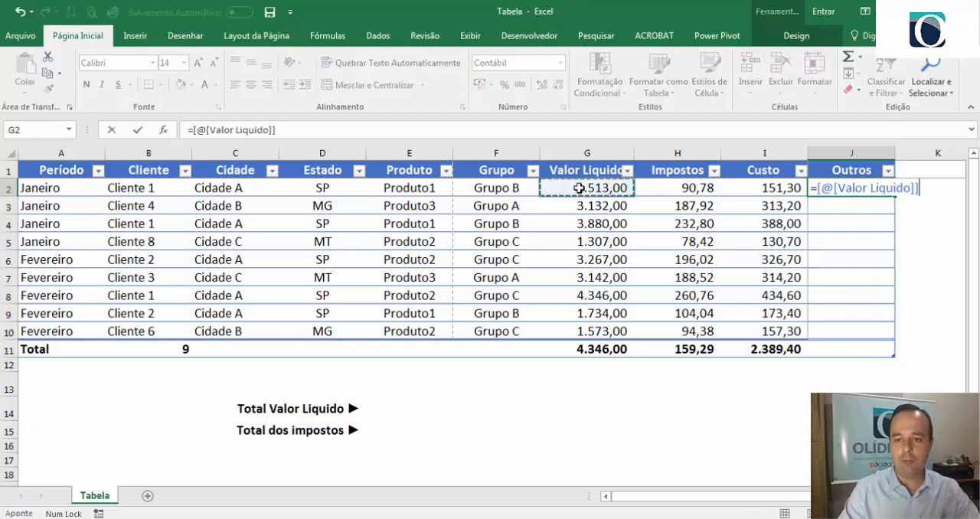
{"action": "type", "text": "*"}
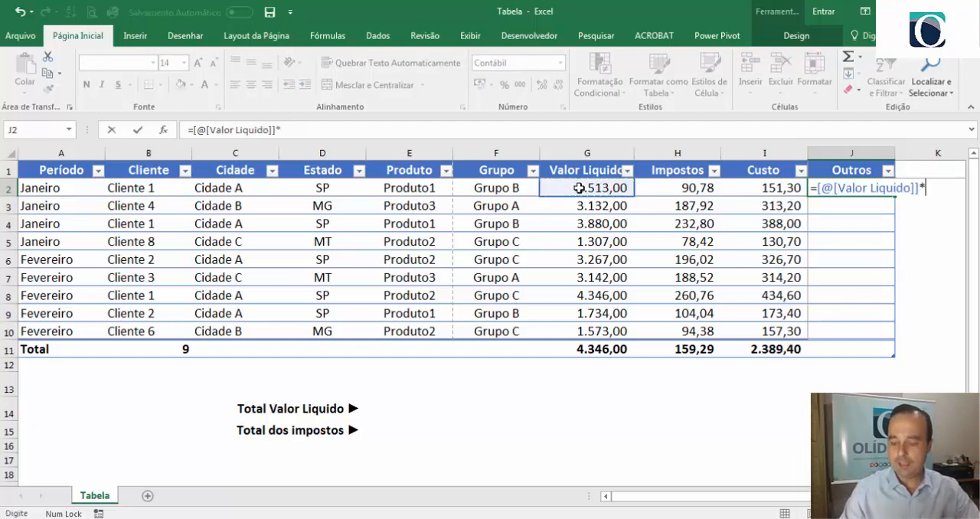
{"action": "type", "text": "0,07"}
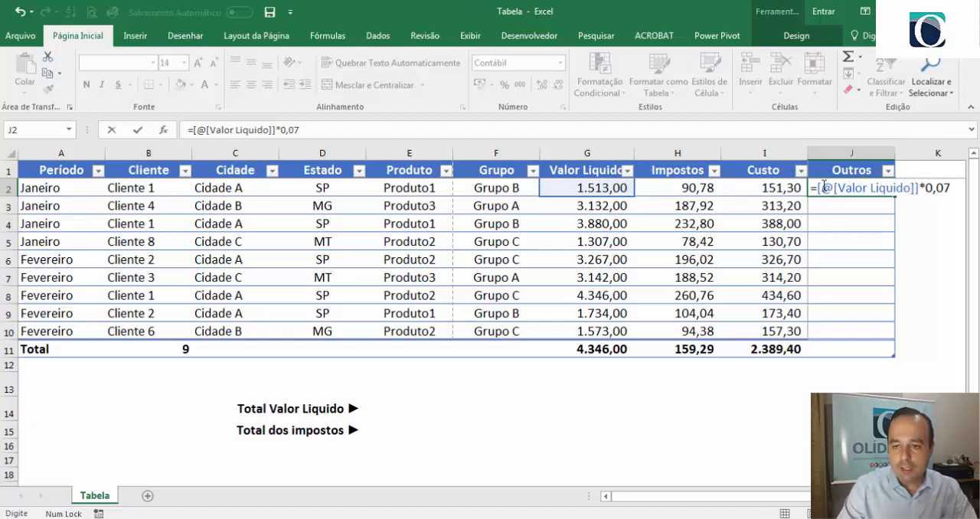
{"action": "left_click_drag", "start_coordinate": [824, 185], "coordinate": [912, 184]}
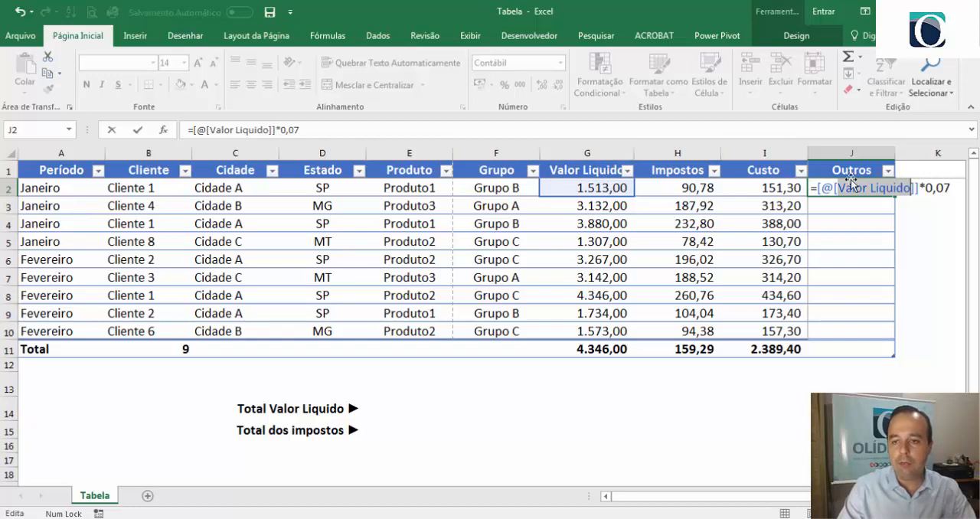
{"action": "left_click", "coordinate": [908, 187]}
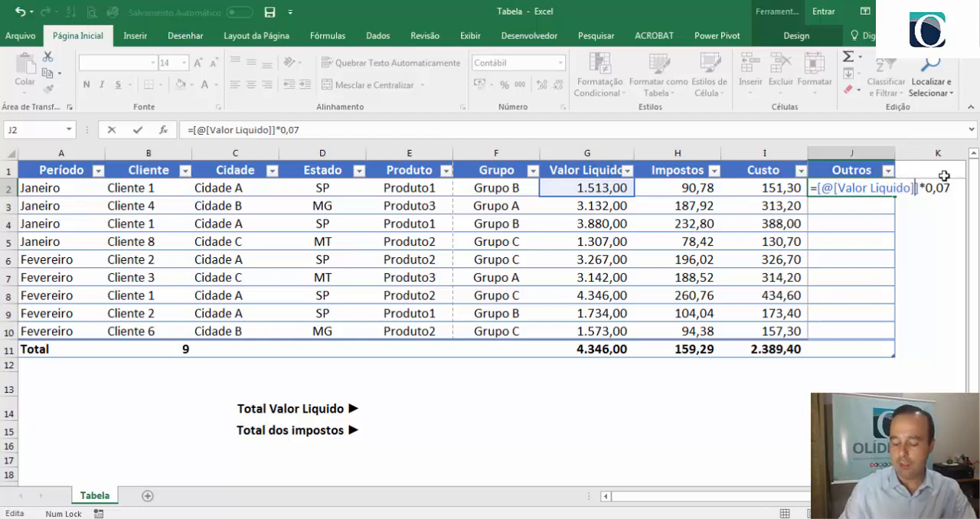
{"action": "key", "text": "Return"}
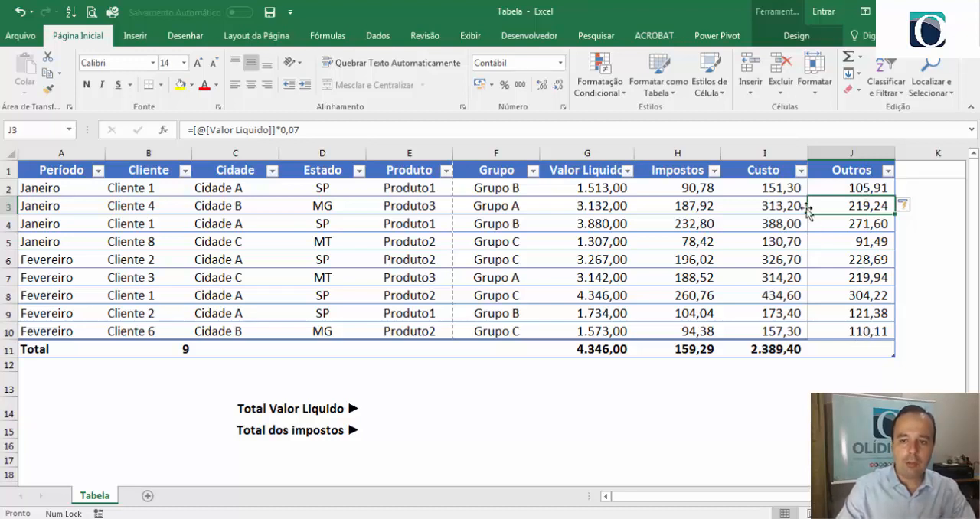
- Inspect the column reference in the first Outros cell's formula, leaving it as it is
{"action": "left_click", "coordinate": [852, 188]}
{"action": "double_click", "coordinate": [852, 187]}
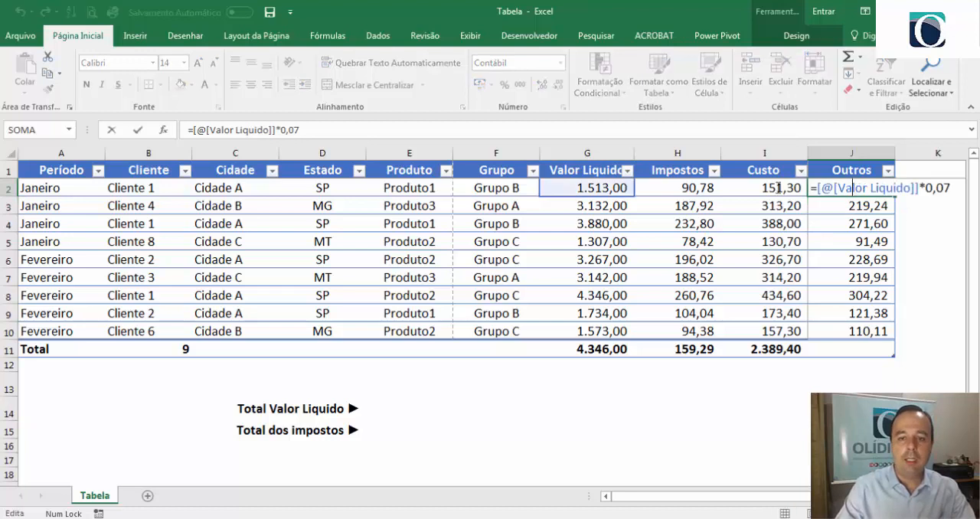
{"action": "left_click_drag", "start_coordinate": [840, 188], "coordinate": [910, 188]}
{"action": "key", "text": "Escape"}
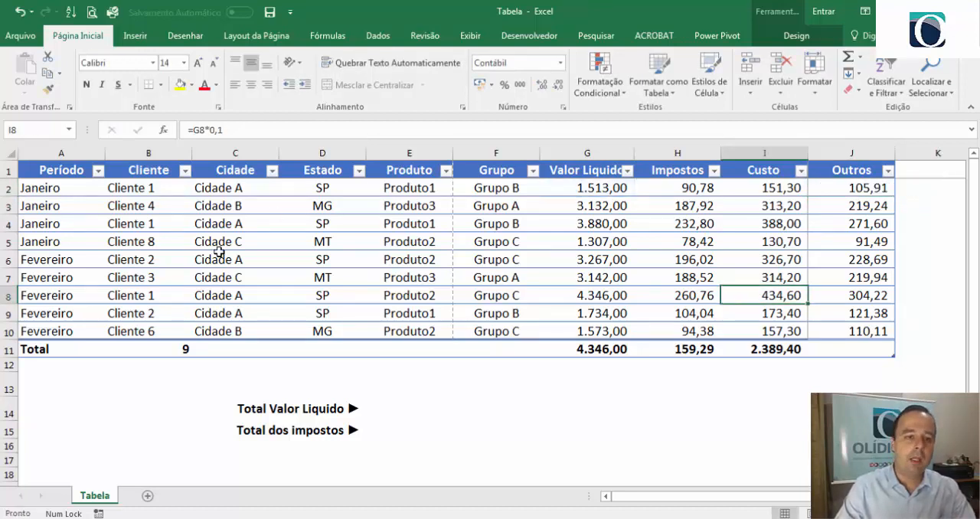
- Rename the table as vendas
{"action": "left_click", "coordinate": [221, 257]}
{"action": "left_click", "coordinate": [813, 42]}
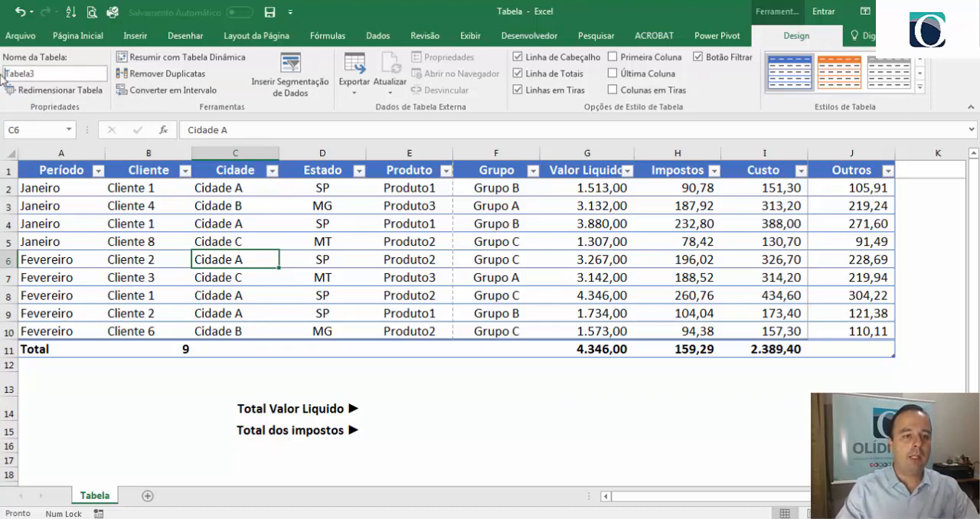
{"action": "left_click", "coordinate": [43, 75]}
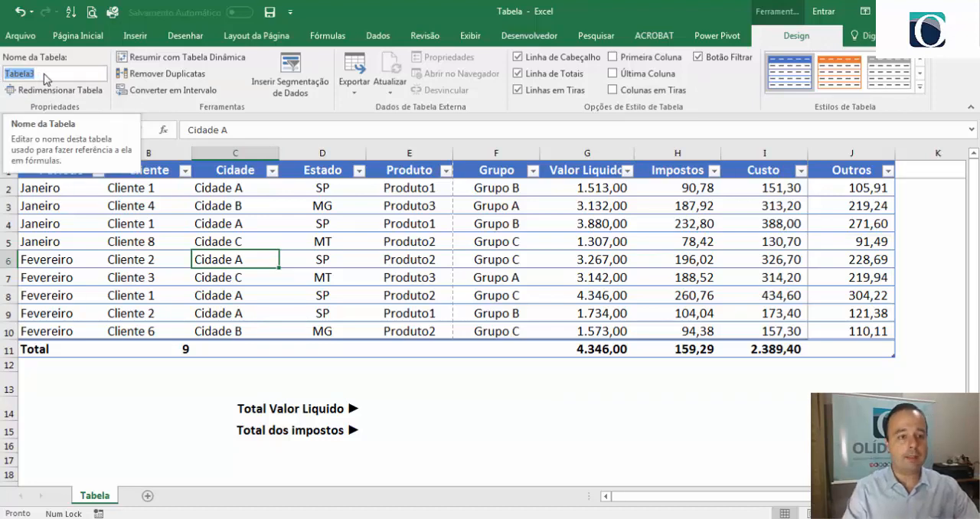
{"action": "type", "text": "vendas"}
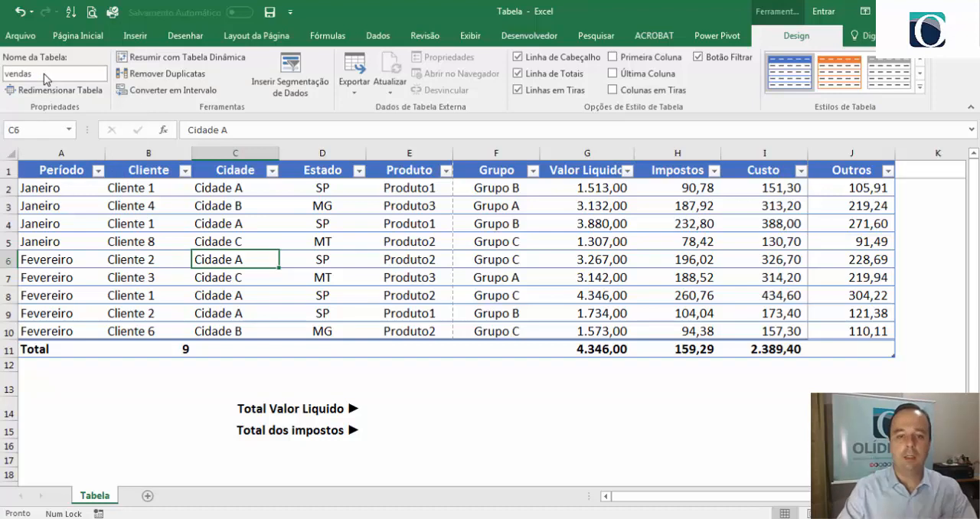
{"action": "left_click", "coordinate": [341, 236]}
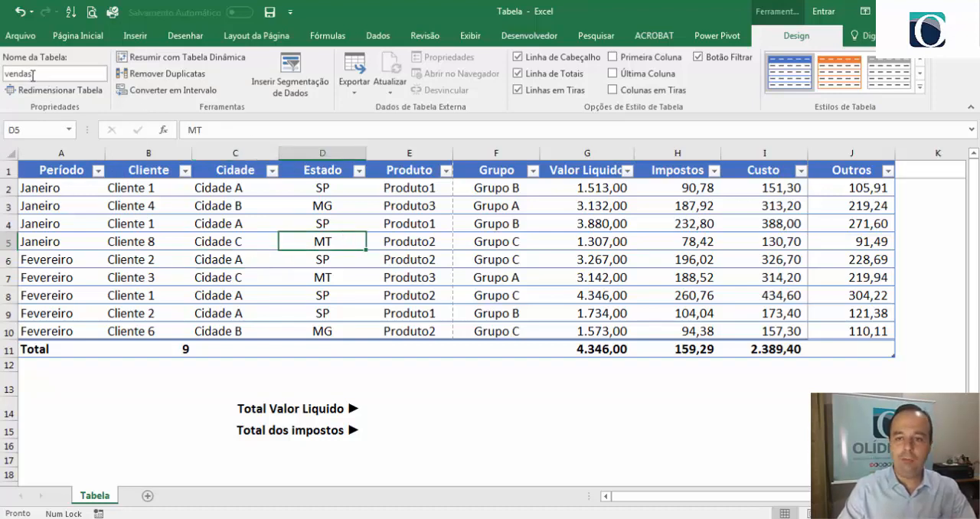
- Calculate the Total Valor Liquido in cell E14 with the formula =SOMA(vendas[Valor Liquido])
{"action": "left_click", "coordinate": [394, 412]}
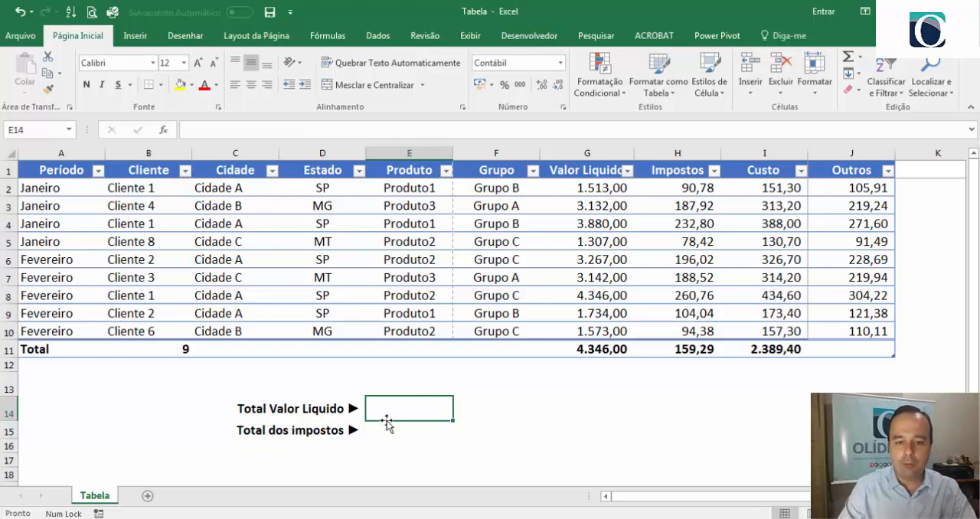
{"action": "type", "text": "="}
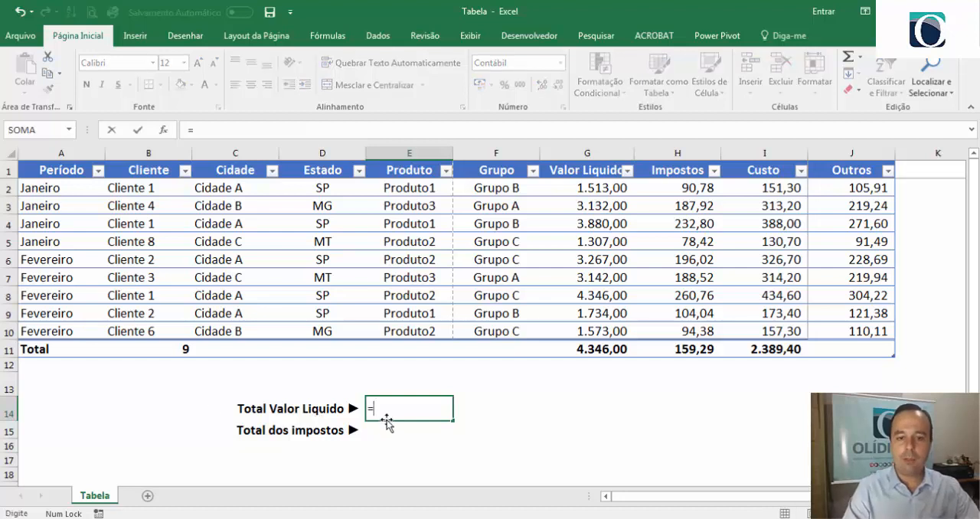
{"action": "type", "text": "som"}
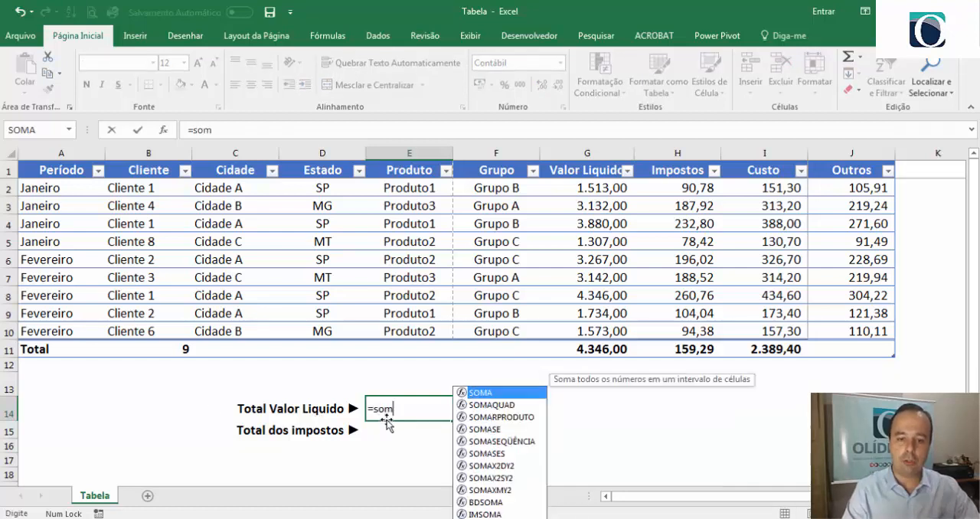
{"action": "type", "text": "a(vendas"}
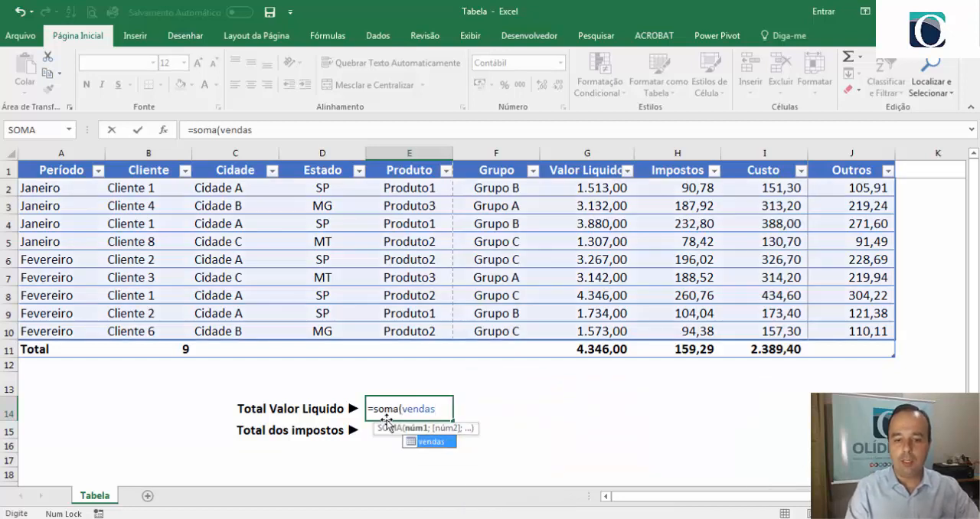
{"action": "key", "text": "Tab"}
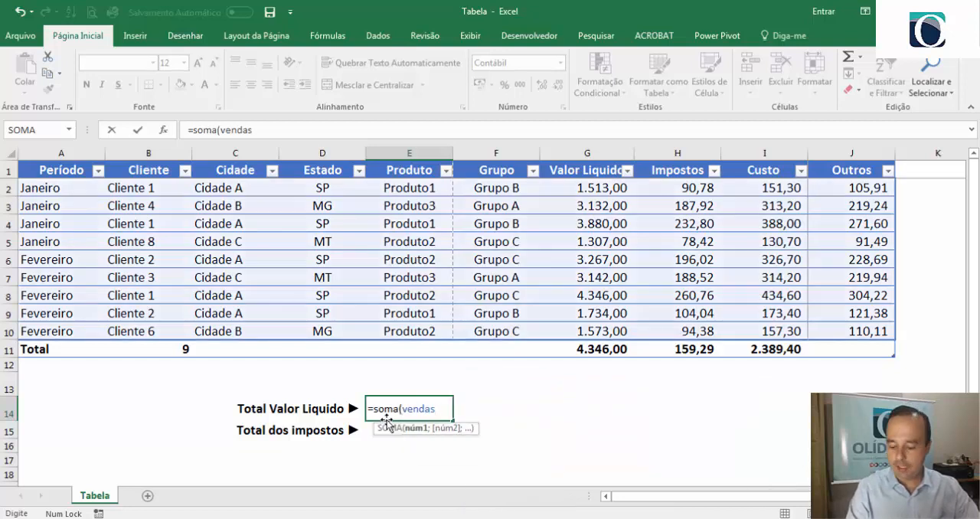
{"action": "type", "text": "["}
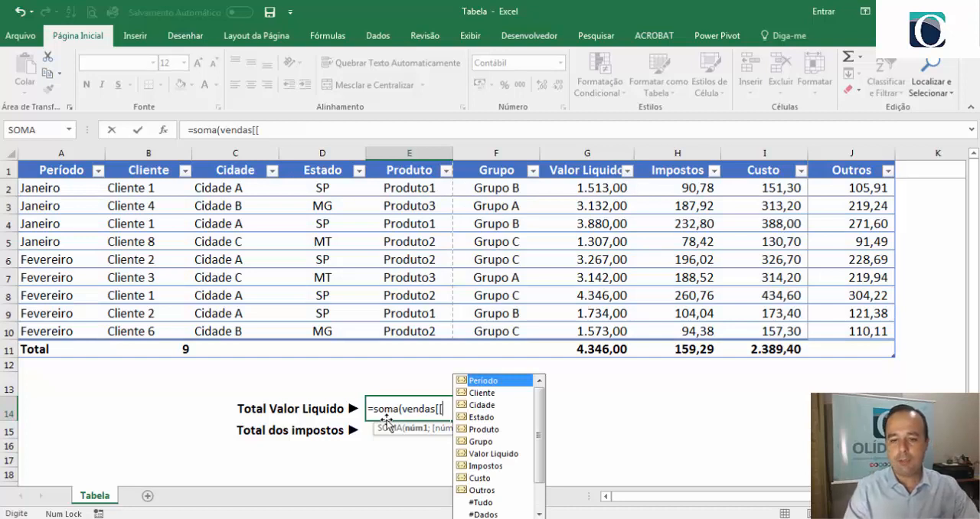
{"action": "type", "text": "["}
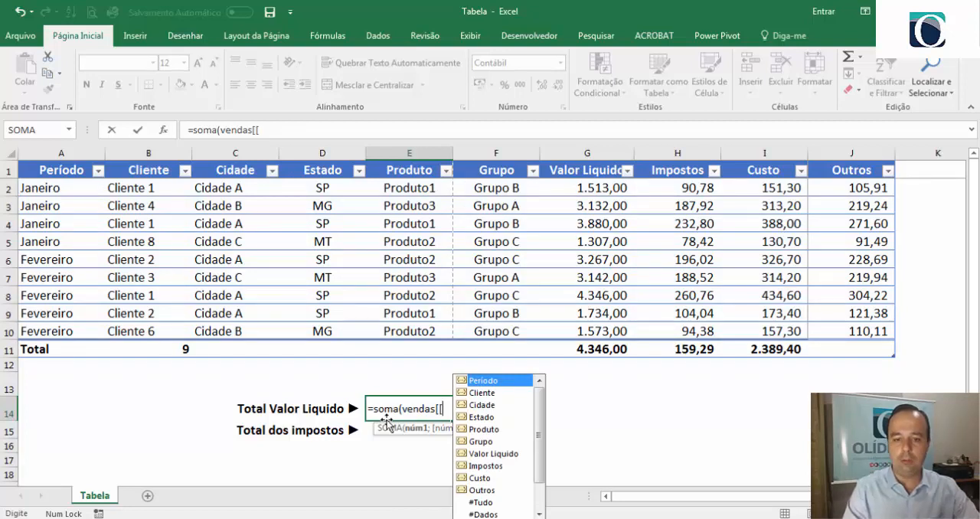
{"action": "type", "text": "va"}
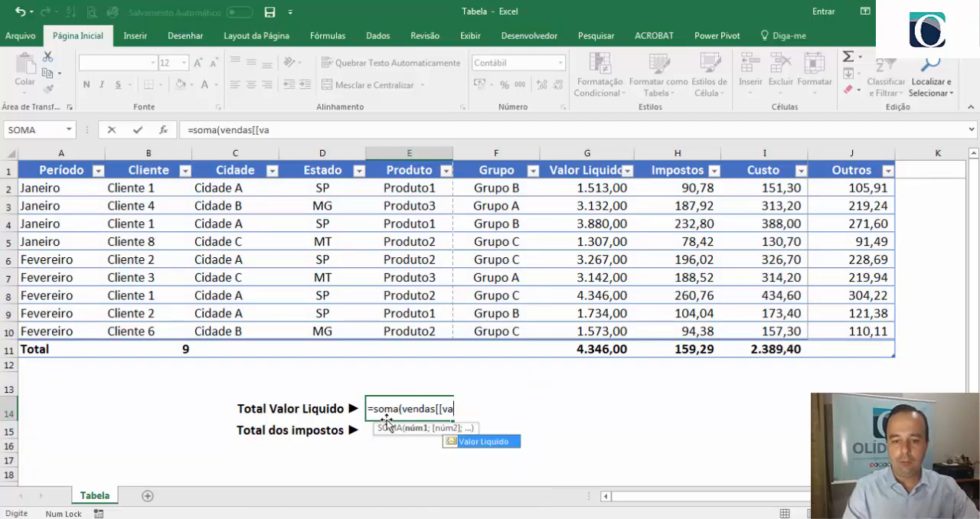
{"action": "double_click", "coordinate": [490, 442]}
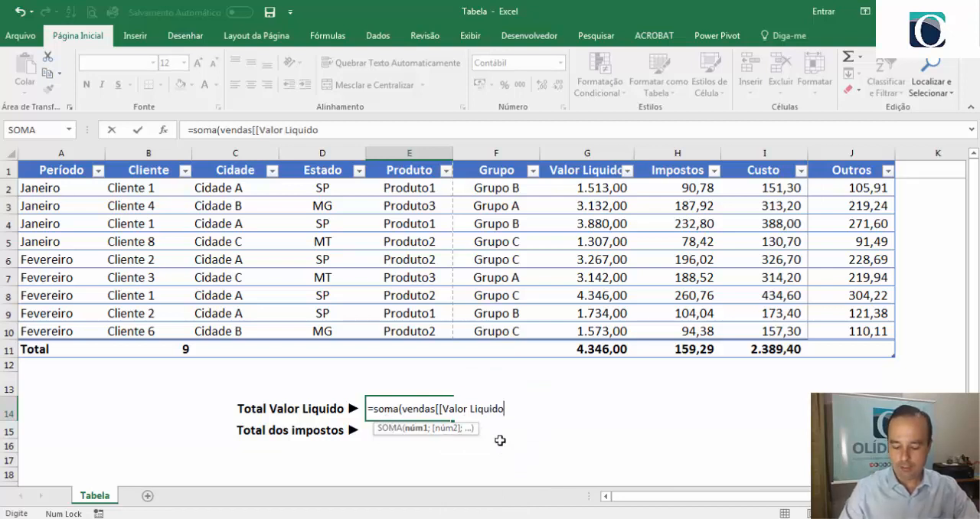
{"action": "type", "text": "]]"}
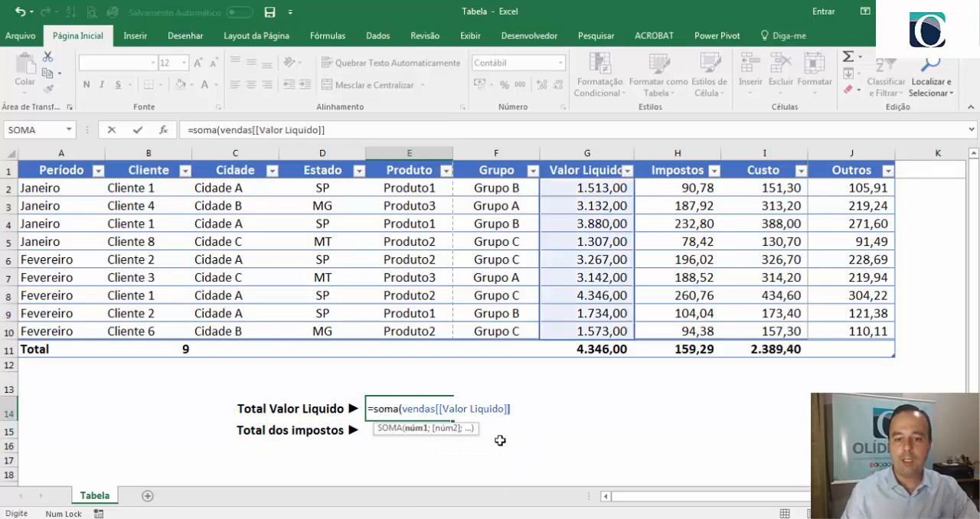
{"action": "key", "text": "Return"}
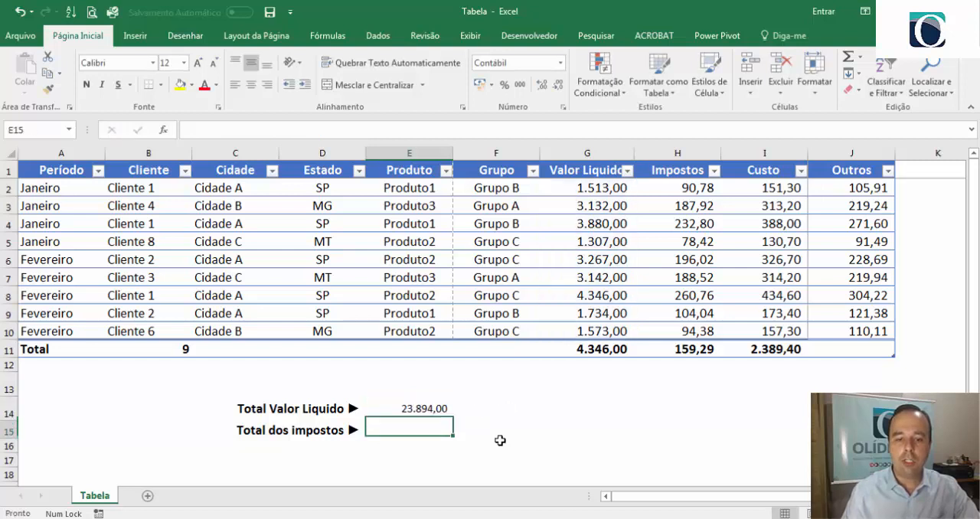
{"action": "left_click", "coordinate": [440, 410]}
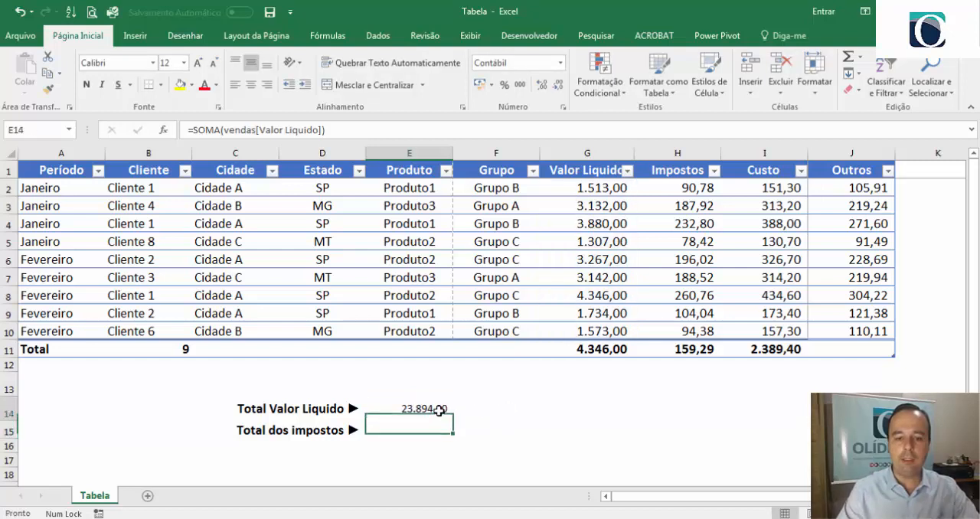
- Set the total row's Valor Liquido cell to Soma and compare it with the Total Valor Liquido in E14
{"action": "left_click", "coordinate": [615, 348]}
{"action": "left_click", "coordinate": [641, 350]}
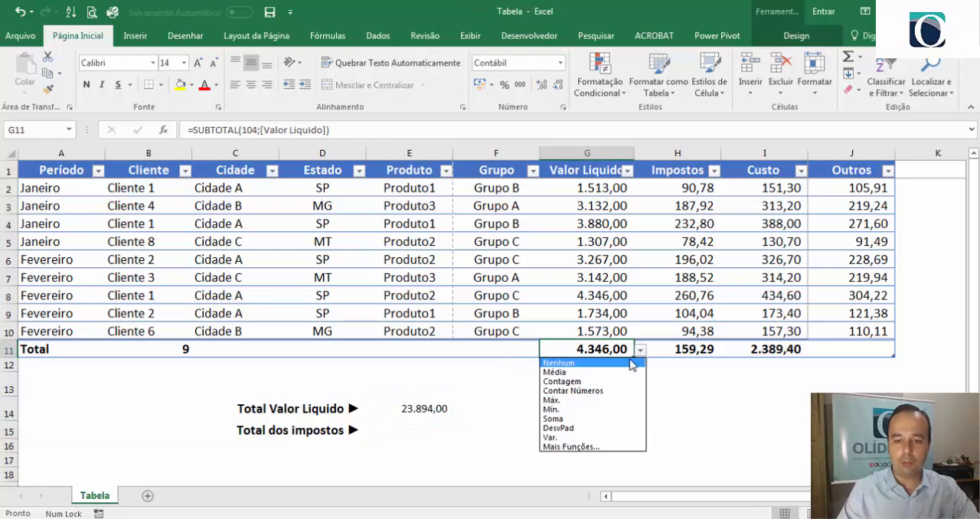
{"action": "left_click", "coordinate": [599, 426]}
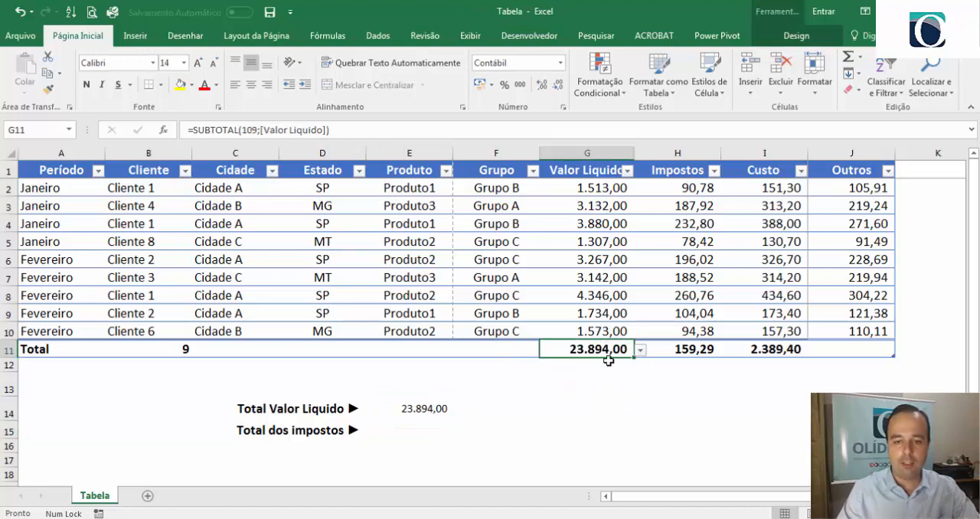
{"action": "left_click", "coordinate": [448, 413]}
- Calculate the Total dos impostos in cell E15 with the formula =SOMA(vendas[Impostos]) and review the entered formula
{"action": "left_click", "coordinate": [413, 437]}
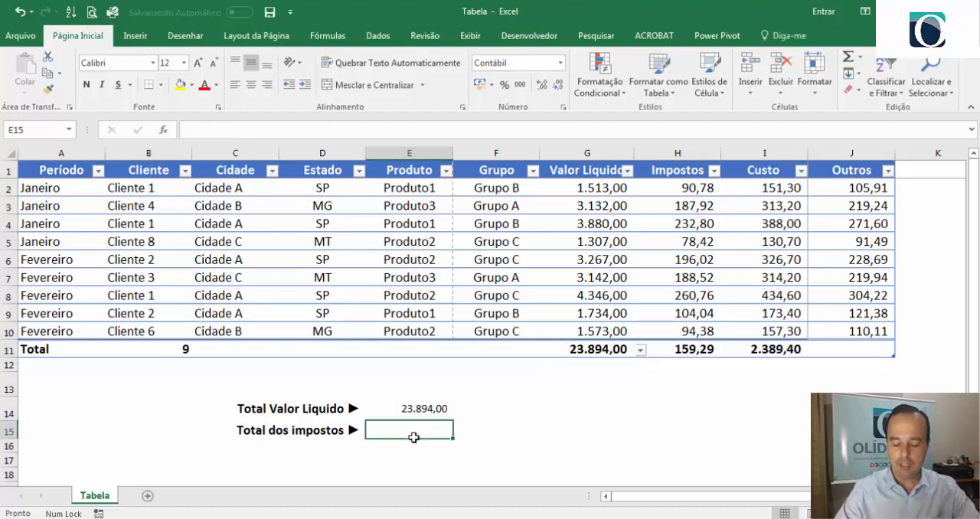
{"action": "type", "text": "="}
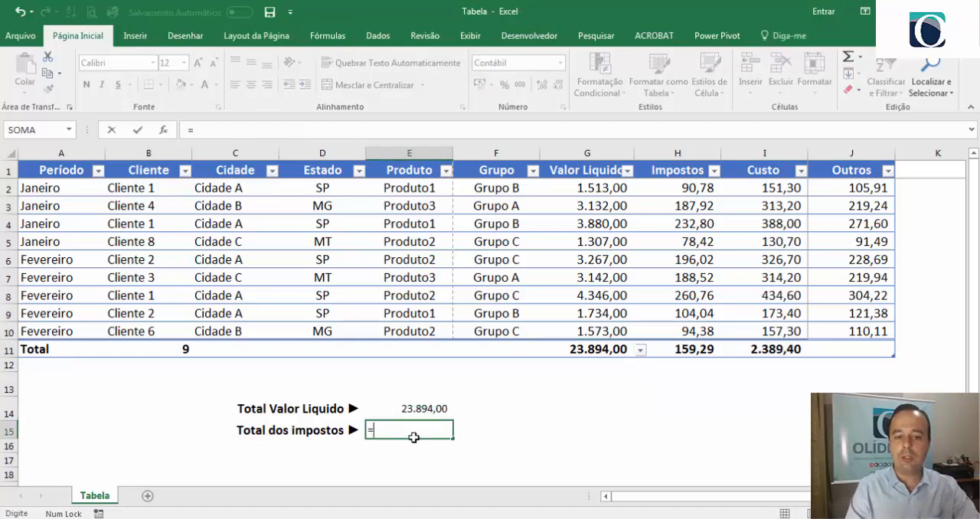
{"action": "type", "text": "soma"}
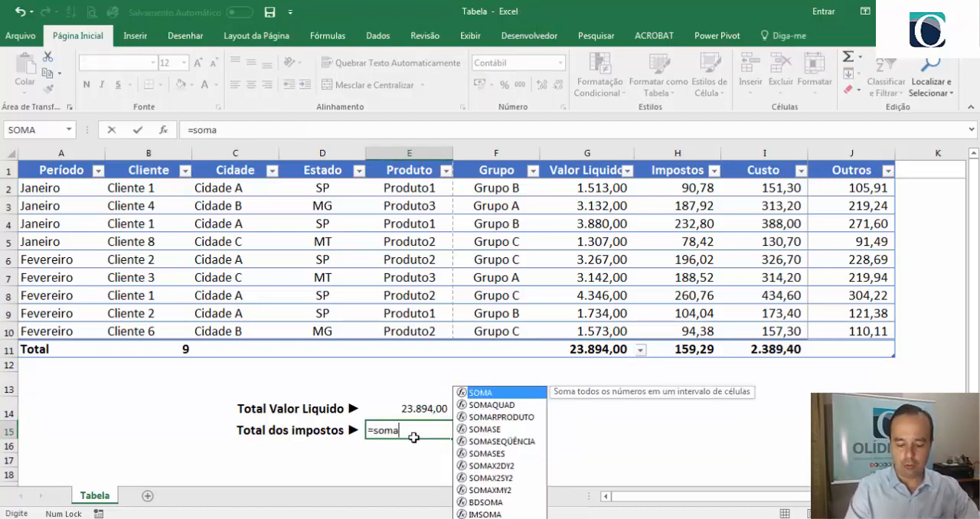
{"action": "type", "text": "(vensa"}
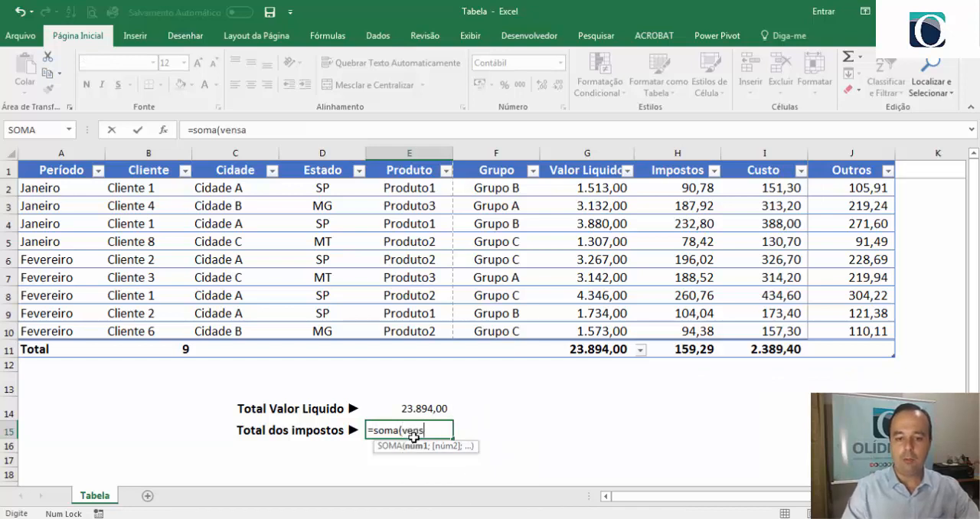
{"action": "key", "text": "BackSpace"}
{"action": "key", "text": "BackSpace"}
{"action": "type", "text": "das"}
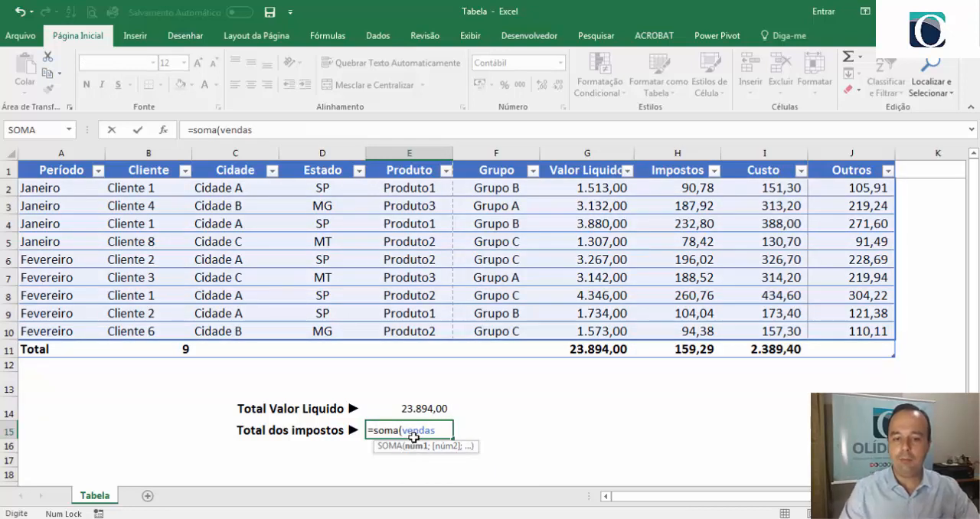
{"action": "type", "text": "[["}
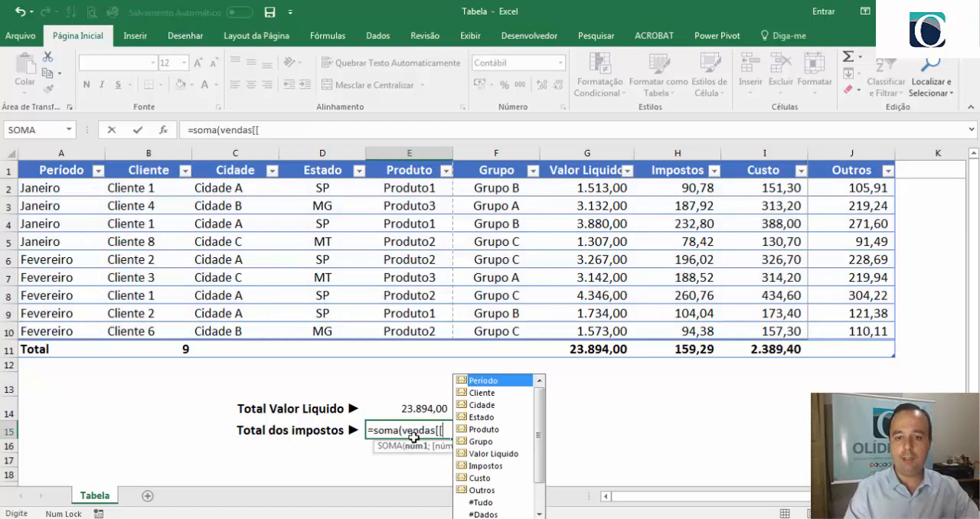
{"action": "type", "text": "[Impostos"}
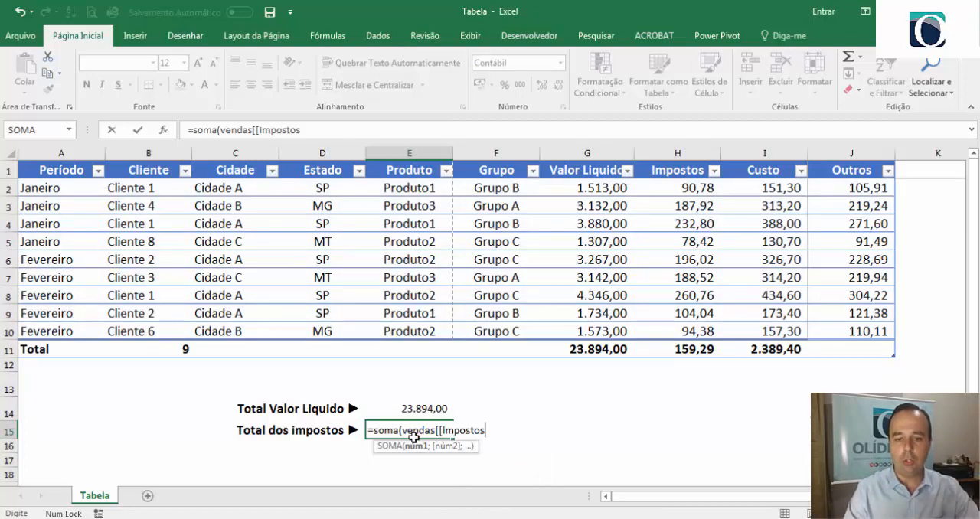
{"action": "type", "text": "]]"}
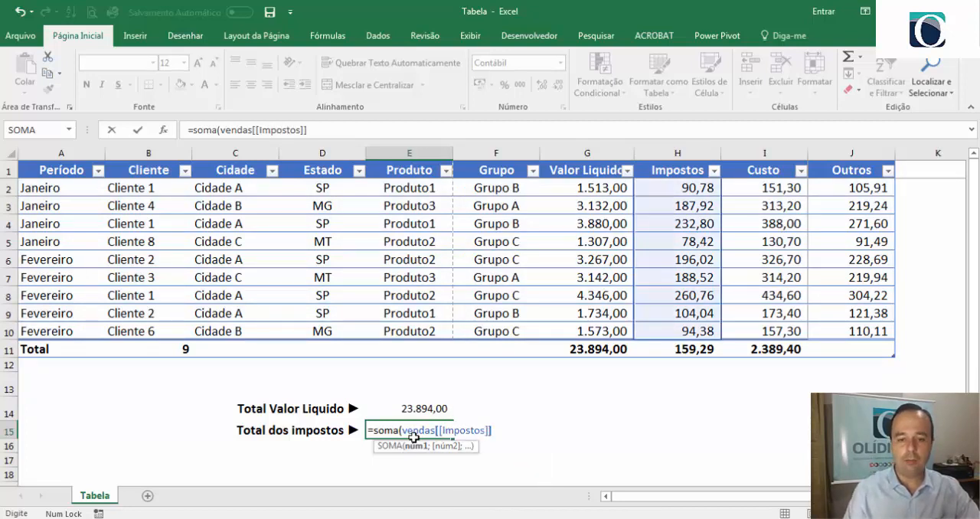
{"action": "key", "text": "Return"}
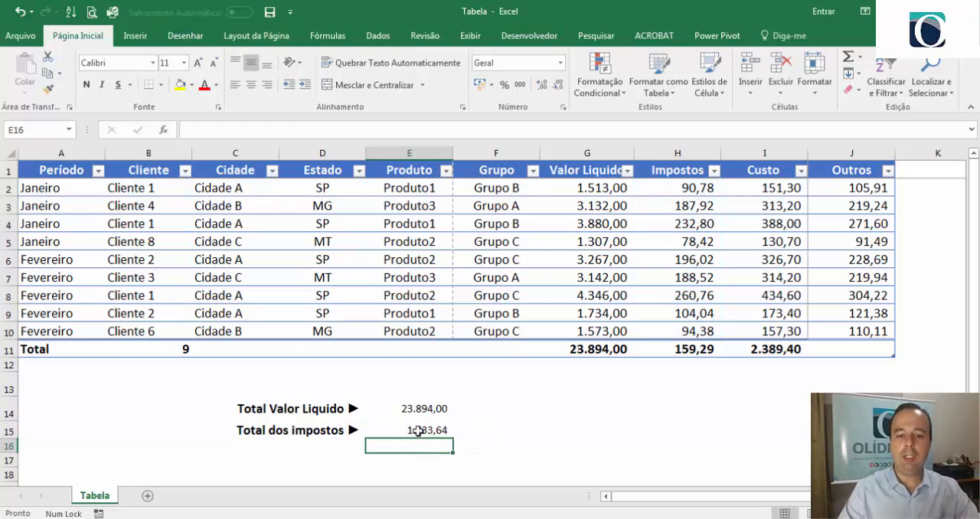
{"action": "left_click", "coordinate": [417, 430]}
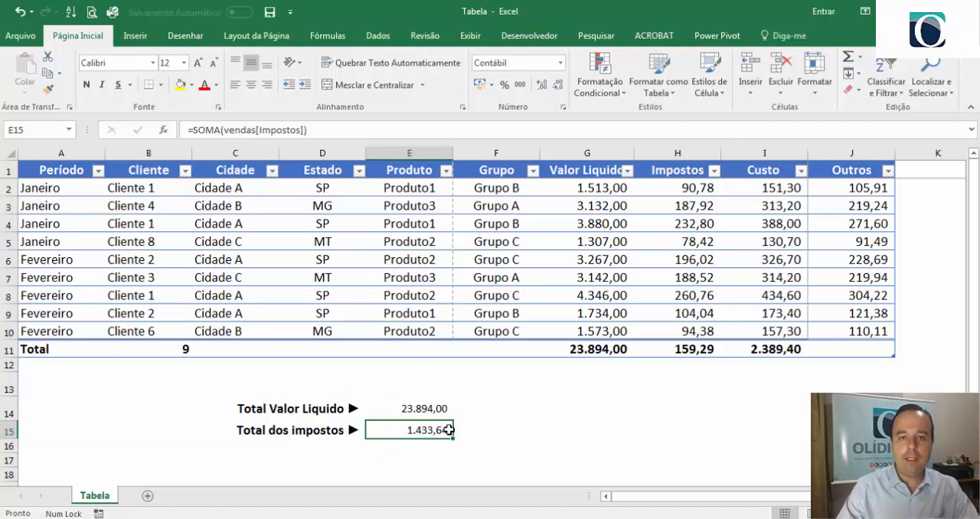
- Insert slicers for the Período, Cliente and Cidade columns of the vendas table
{"action": "left_click", "coordinate": [586, 224]}
{"action": "left_click", "coordinate": [795, 36]}
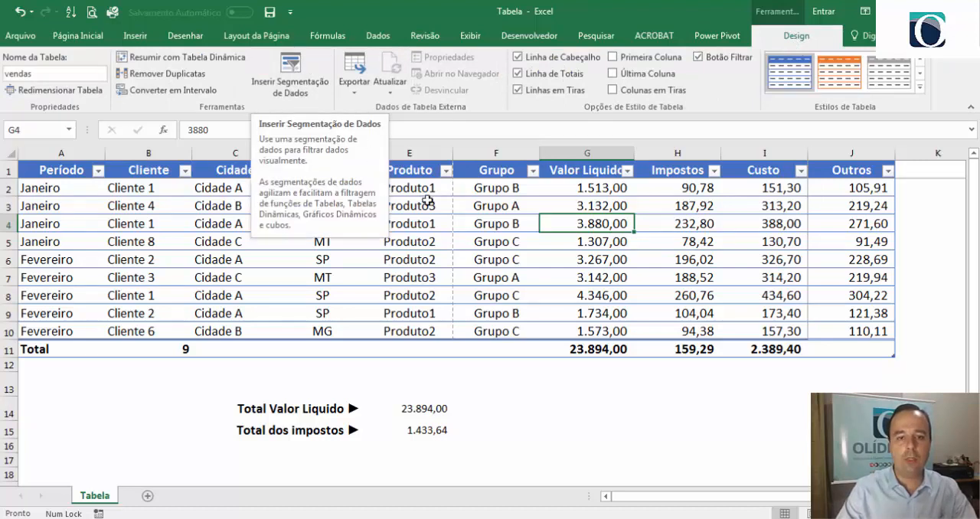
{"action": "left_click", "coordinate": [297, 72]}
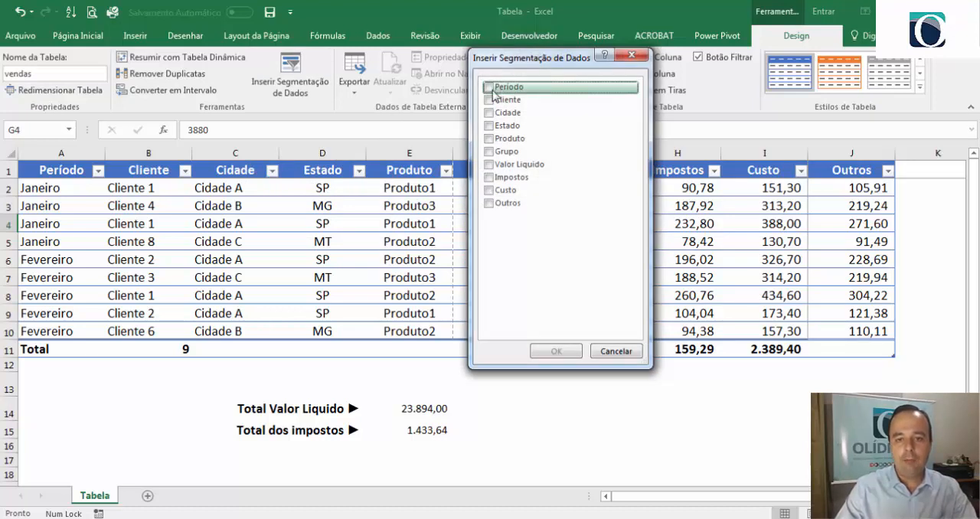
{"action": "left_click", "coordinate": [489, 89]}
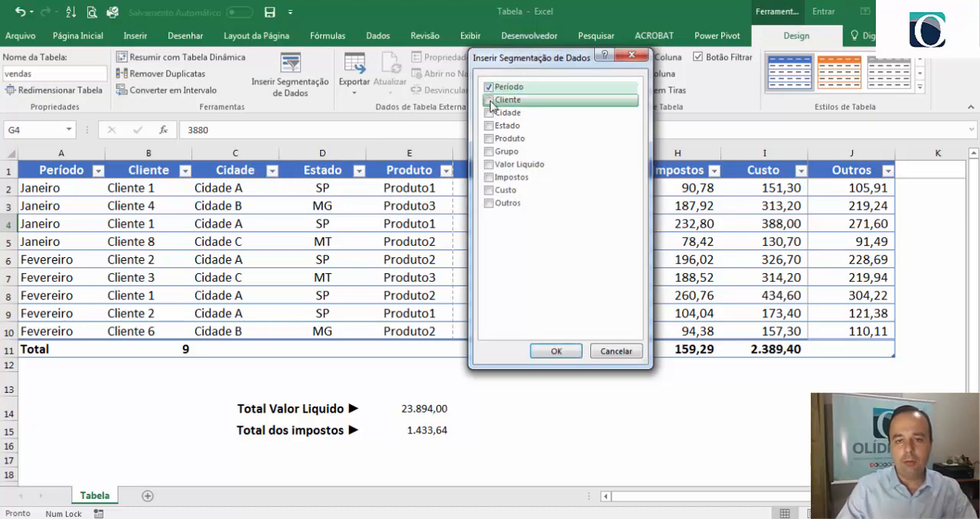
{"action": "left_click", "coordinate": [490, 101]}
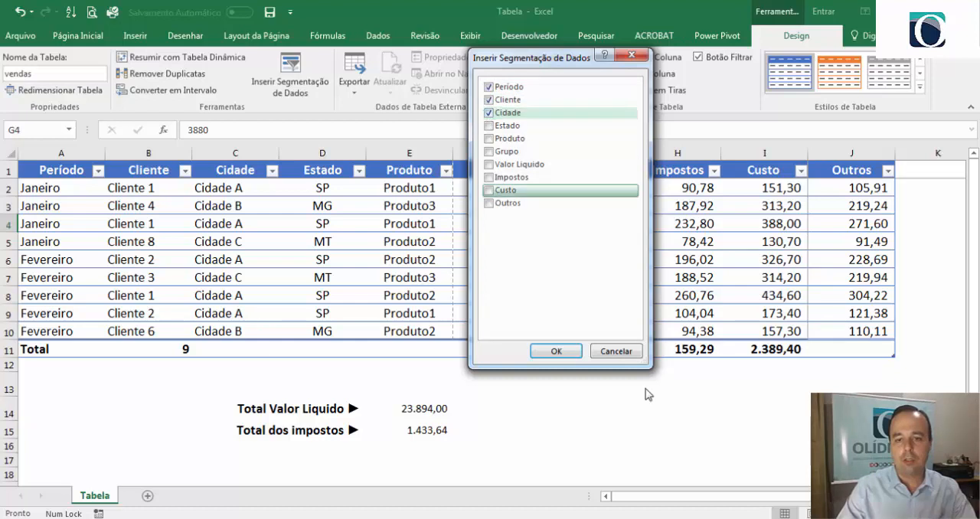
{"action": "left_click", "coordinate": [557, 354]}
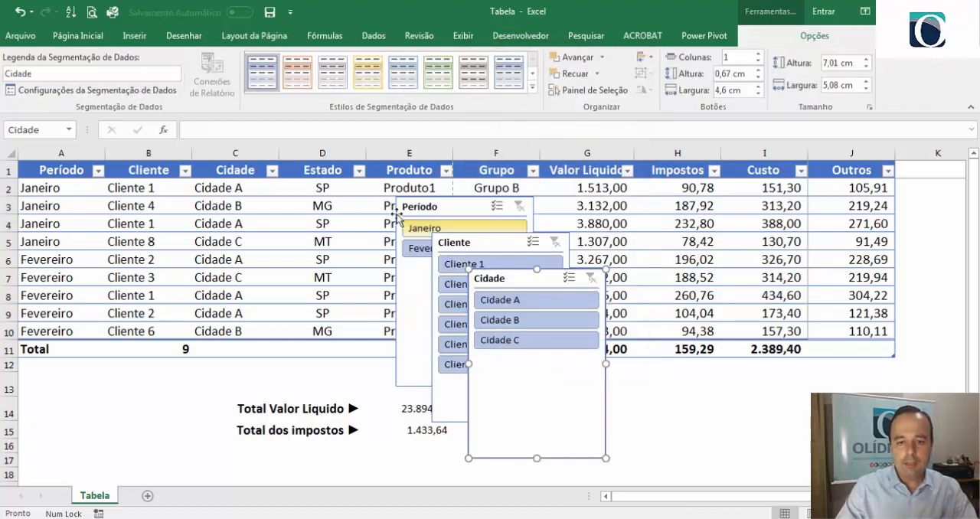
- Arrange the Período, Cliente and Cidade slicers side by side below the table, shortening the Cliente slicer to about 5.45 cm
{"action": "left_click_drag", "start_coordinate": [549, 381], "coordinate": [820, 350]}
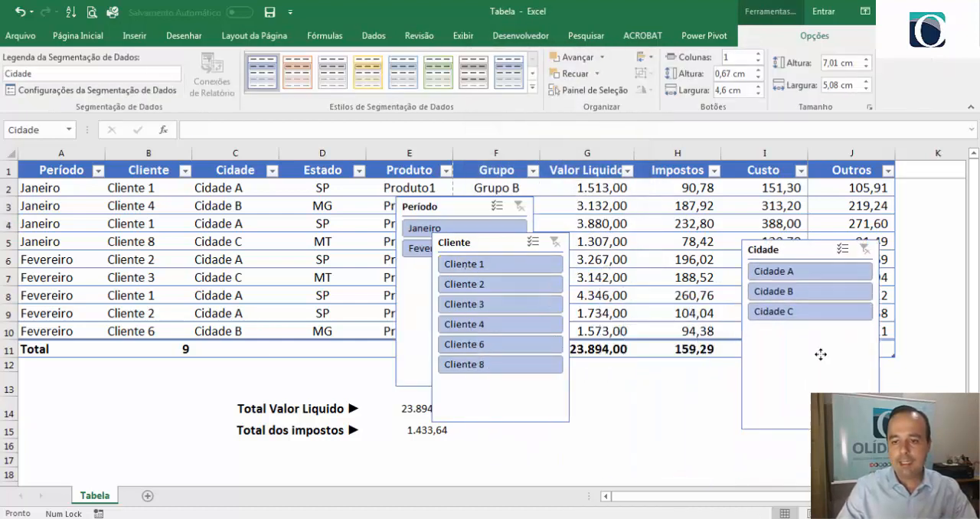
{"action": "left_click_drag", "start_coordinate": [810, 430], "coordinate": [792, 443]}
{"action": "left_click_drag", "start_coordinate": [513, 392], "coordinate": [650, 404]}
{"action": "left_click", "coordinate": [500, 404]}
{"action": "left_click_drag", "start_coordinate": [500, 404], "coordinate": [684, 387]}
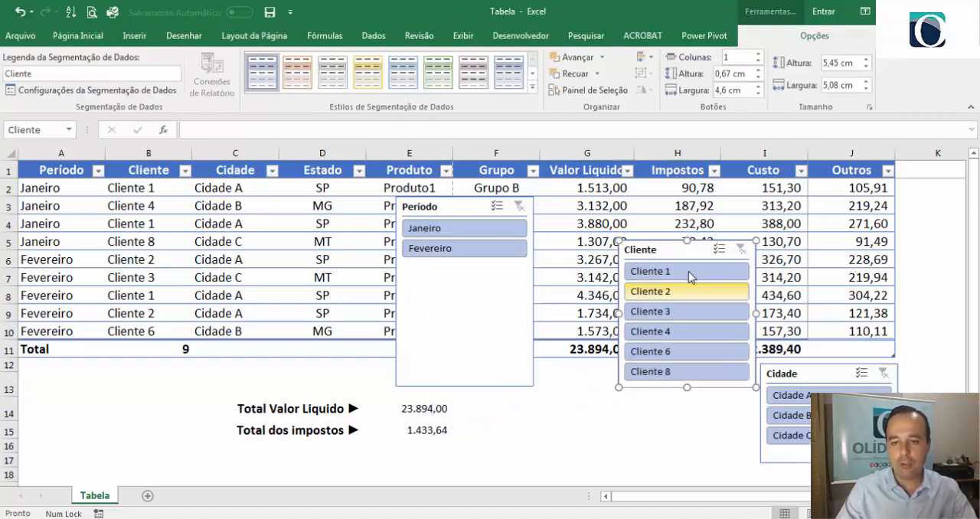
{"action": "left_click_drag", "start_coordinate": [672, 251], "coordinate": [670, 376]}
{"action": "left_click_drag", "start_coordinate": [464, 204], "coordinate": [543, 374]}
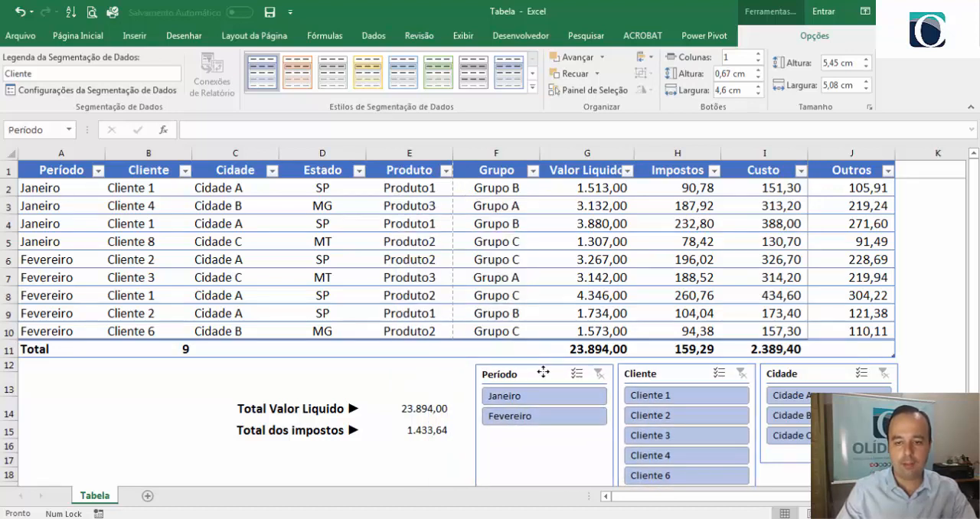
- Match the other slicers to the Cliente slicer's height, making Período about 5.4 cm and Cidade about 5.5 cm high
{"action": "left_click", "coordinate": [407, 457]}
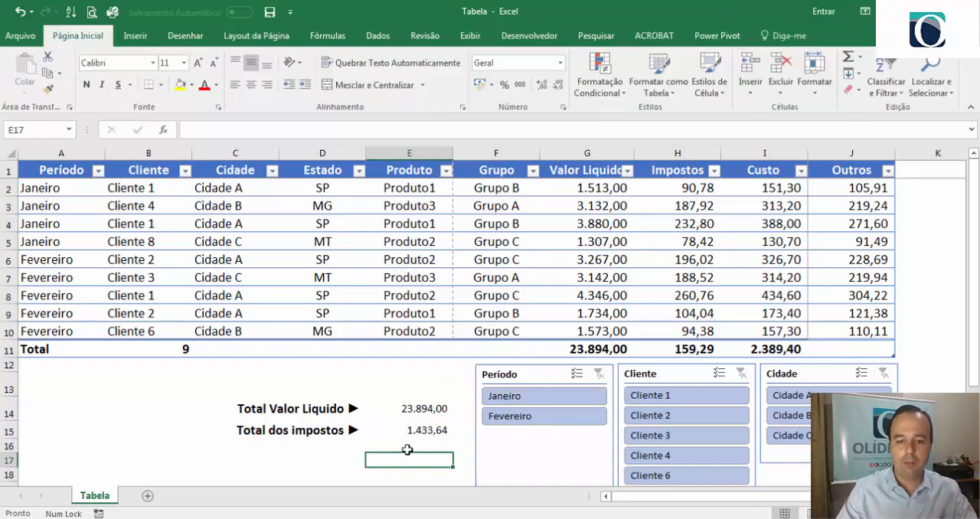
{"action": "scroll", "coordinate": [510, 457], "scroll_direction": "down", "scroll_amount": 1}
{"action": "left_click", "coordinate": [510, 457]}
{"action": "left_click", "coordinate": [390, 438]}
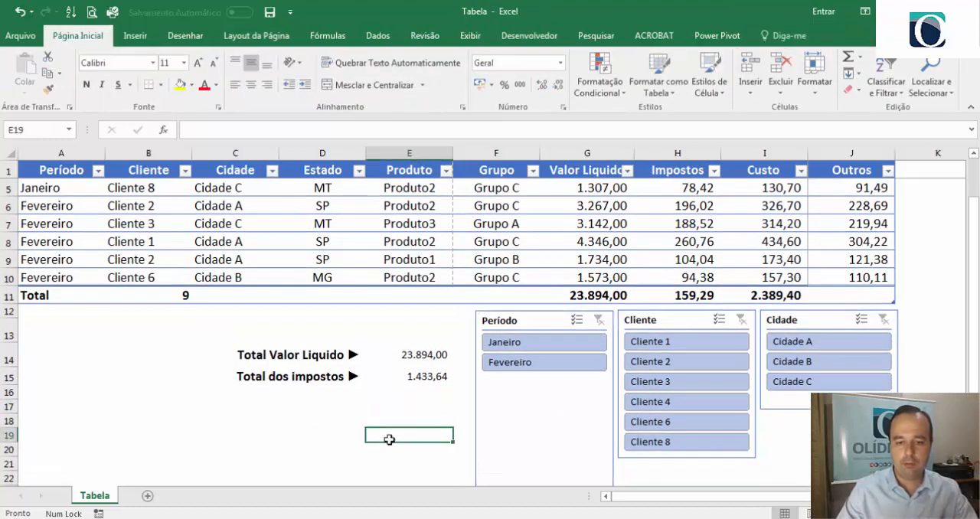
{"action": "scroll", "coordinate": [390, 438], "scroll_direction": "down", "scroll_amount": 2}
{"action": "left_click", "coordinate": [523, 391]}
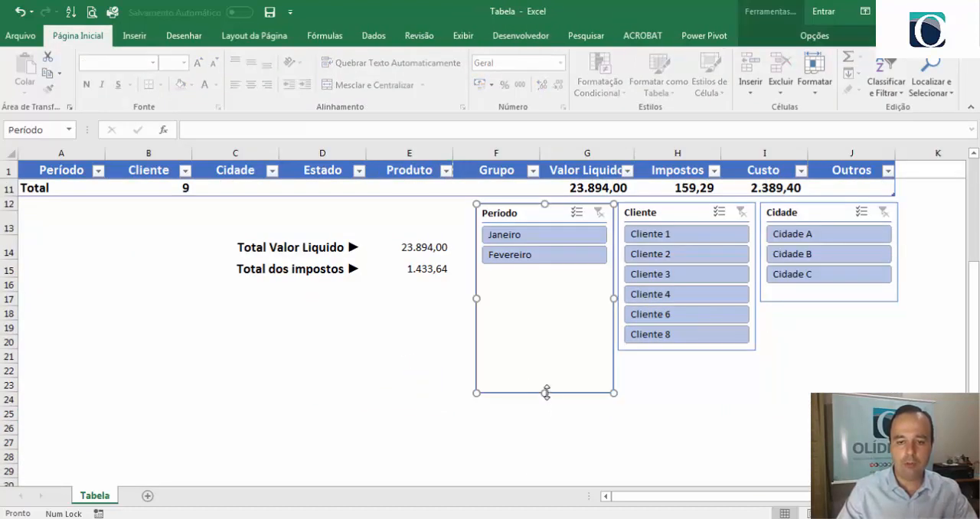
{"action": "left_click_drag", "start_coordinate": [546, 393], "coordinate": [541, 350]}
{"action": "left_click", "coordinate": [828, 302]}
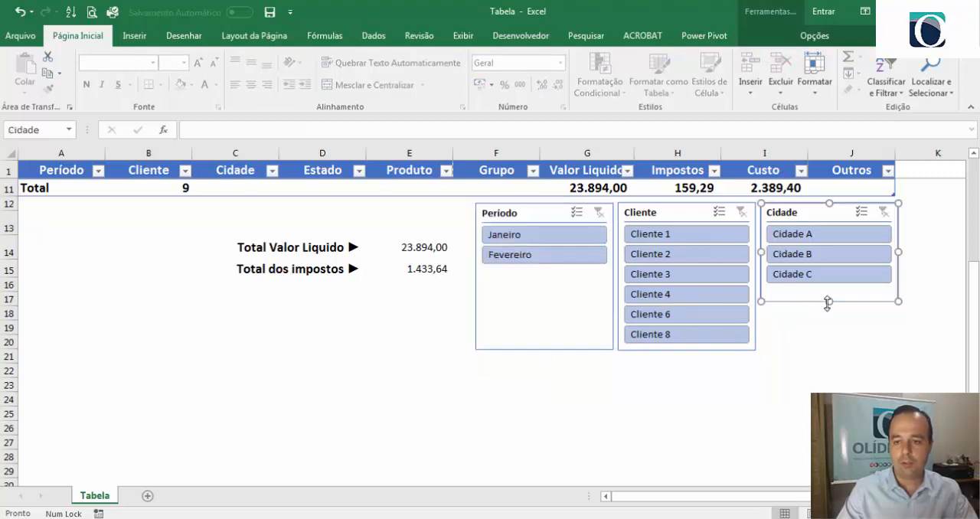
{"action": "left_click_drag", "start_coordinate": [831, 306], "coordinate": [825, 352]}
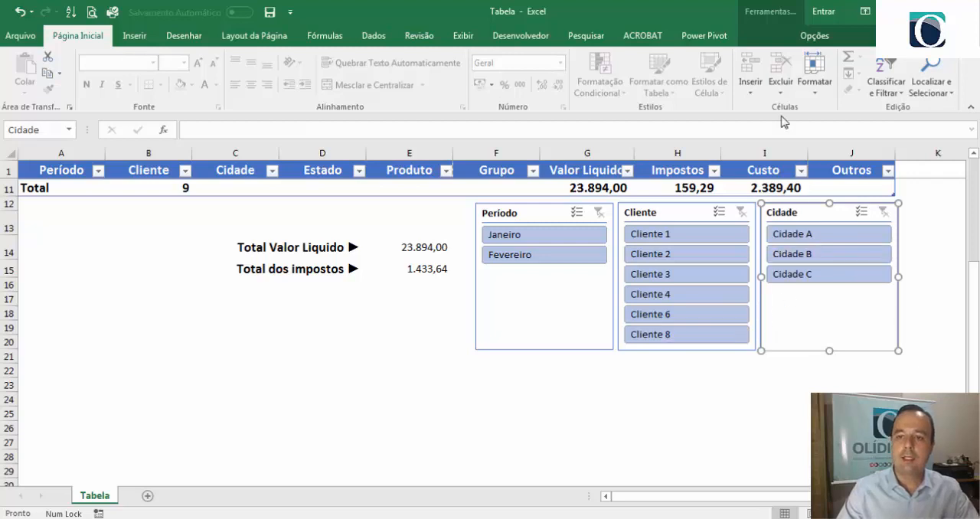
- Apply the orange light style to the Cidade slicer and the yellow light style to the Período slicer
{"action": "left_click", "coordinate": [815, 38]}
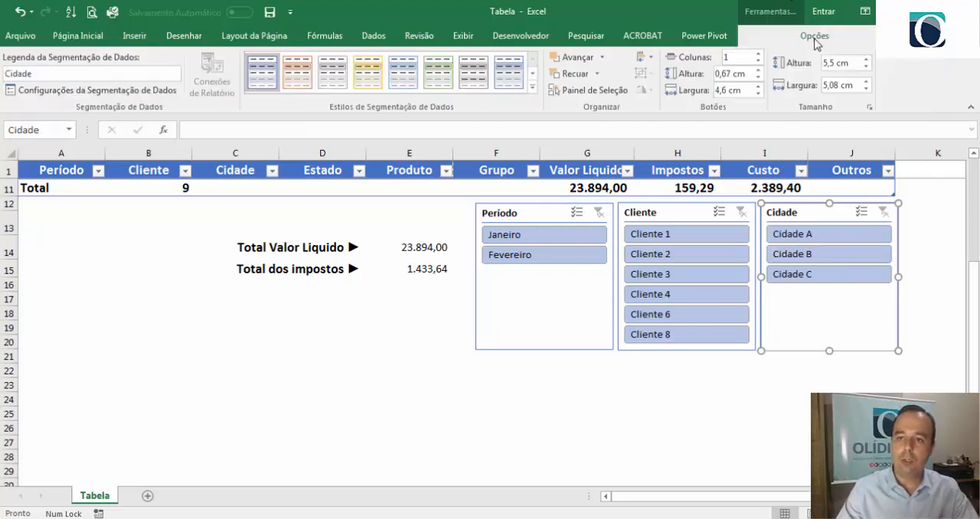
{"action": "left_click", "coordinate": [298, 72]}
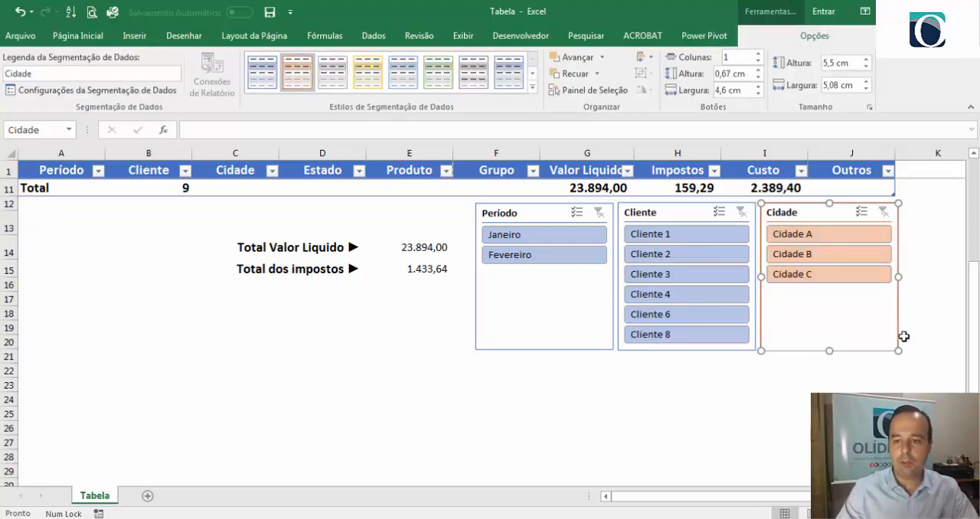
{"action": "left_click", "coordinate": [537, 306]}
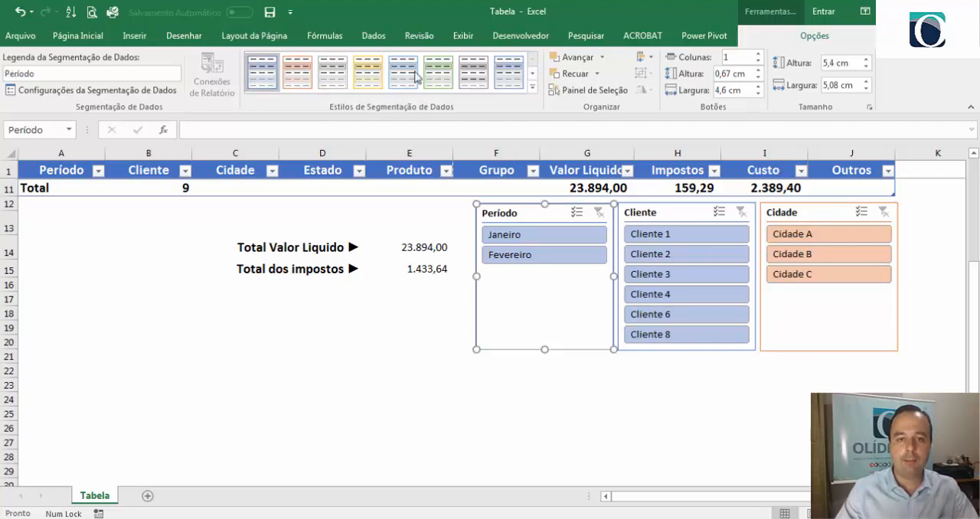
{"action": "left_click", "coordinate": [379, 80]}
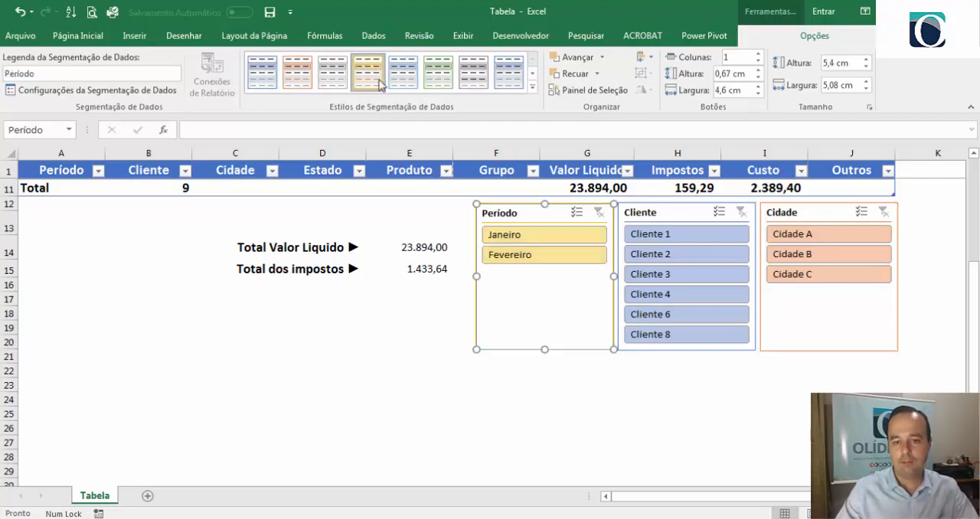
{"action": "left_click", "coordinate": [611, 431]}
- Filter the table with the slicers to Janeiro, combined in turn with Cliente 4, Cliente 8 and Cliente 1
{"action": "scroll", "coordinate": [627, 461], "scroll_direction": "up", "scroll_amount": 3}
{"action": "scroll", "coordinate": [628, 469], "scroll_direction": "up", "scroll_amount": 1}
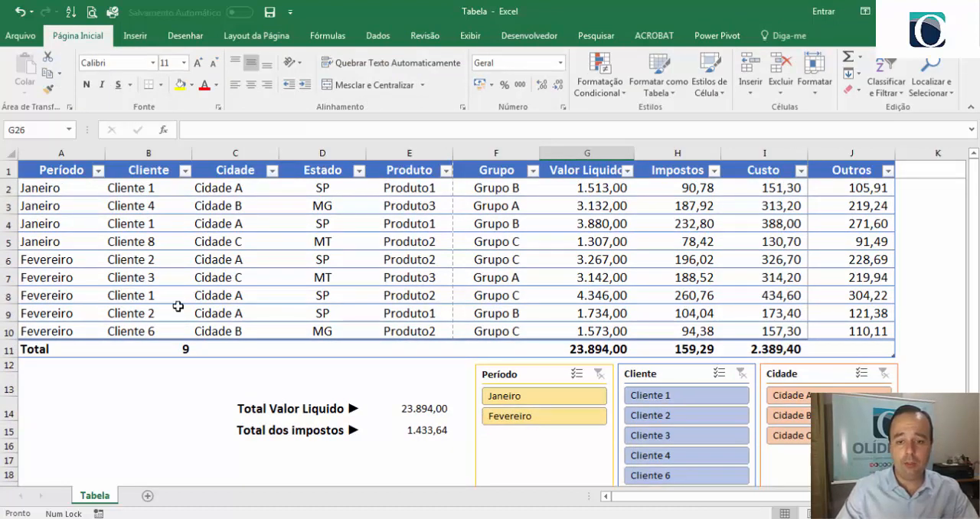
{"action": "left_click", "coordinate": [514, 397]}
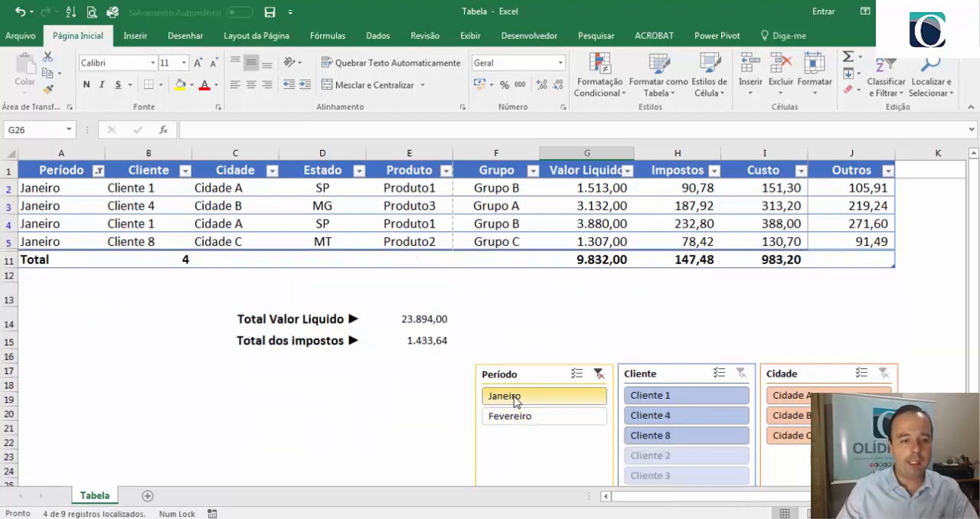
{"action": "left_click", "coordinate": [664, 418]}
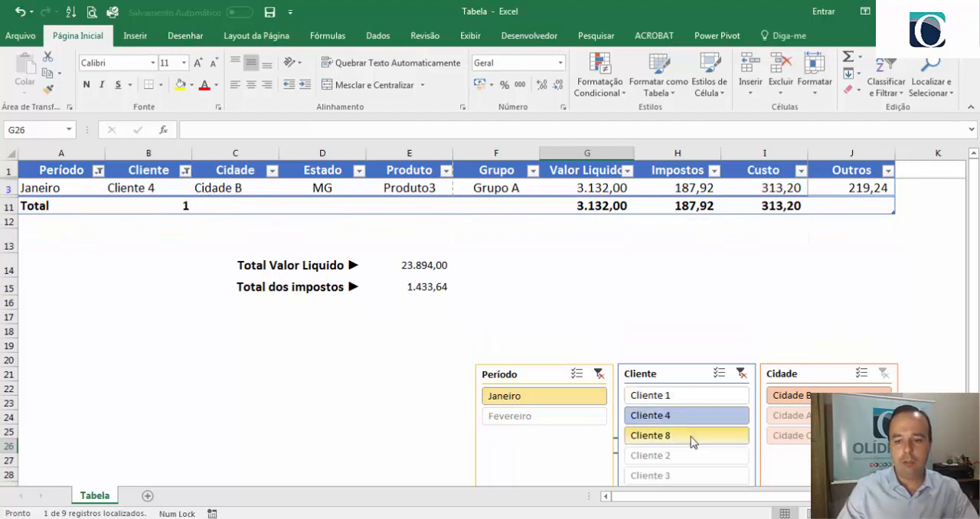
{"action": "left_click", "coordinate": [677, 438]}
{"action": "left_click", "coordinate": [673, 400]}
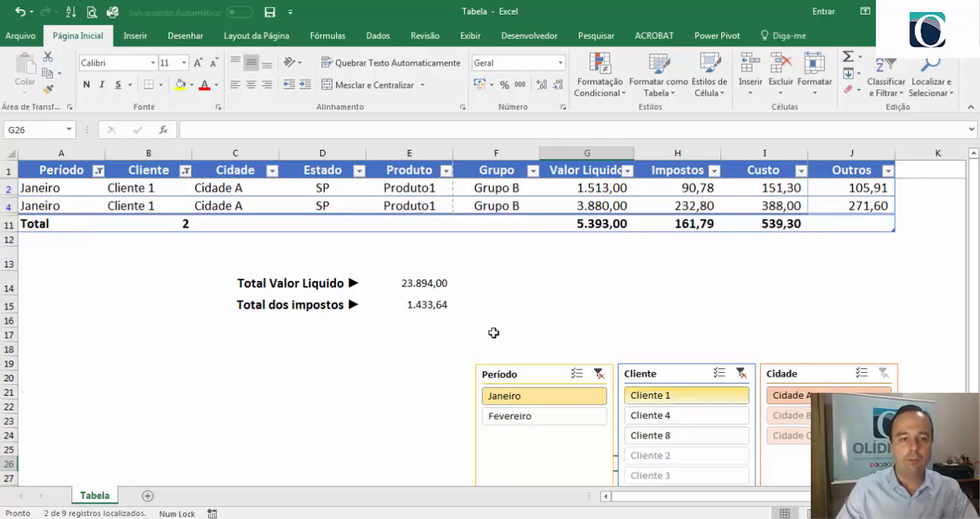
- Clear the Período and Cliente slicer filters, and test the Cidade slicer by filtering to Cidade B and clearing it
{"action": "left_click", "coordinate": [600, 375]}
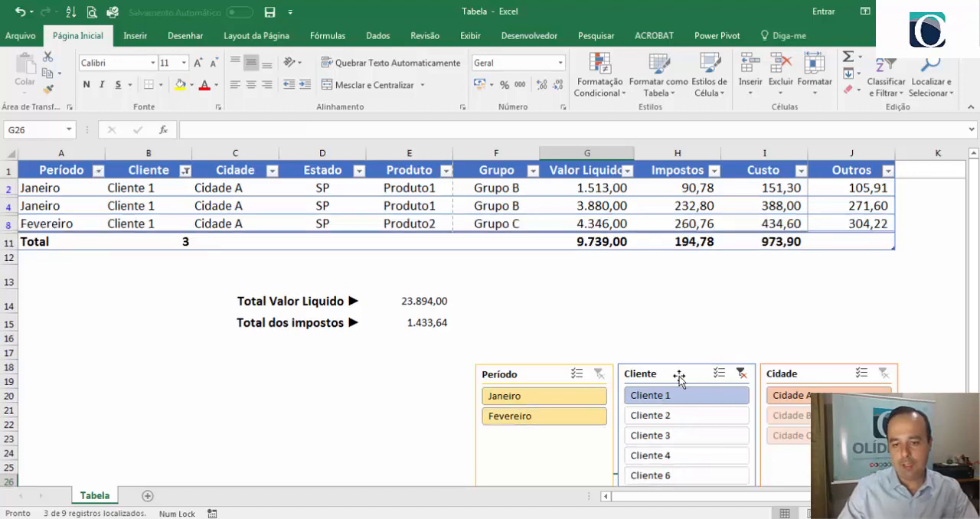
{"action": "left_click", "coordinate": [741, 375]}
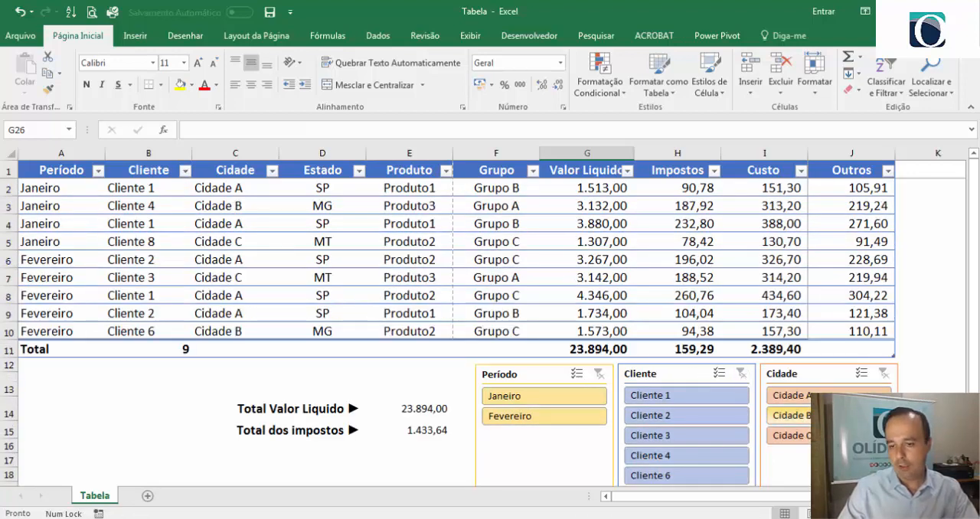
{"action": "left_click", "coordinate": [789, 415]}
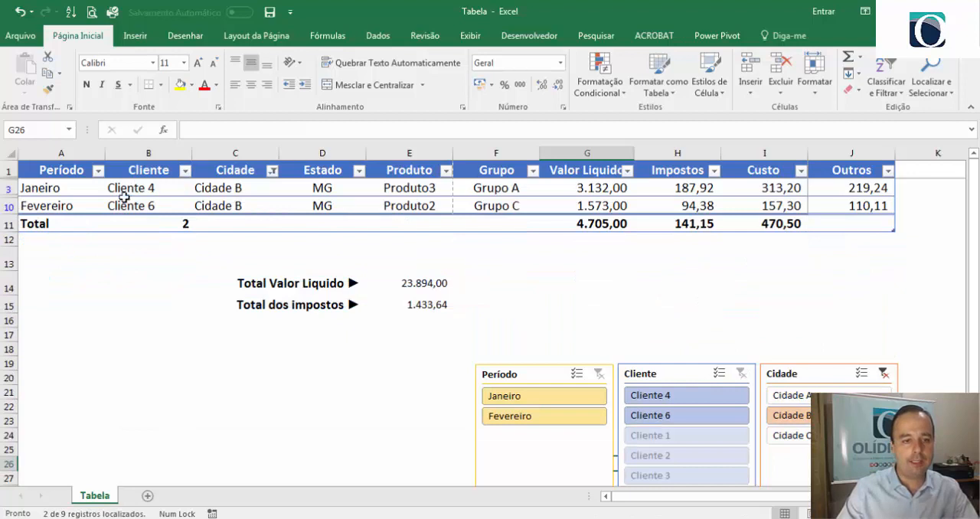
{"action": "left_click", "coordinate": [883, 375]}
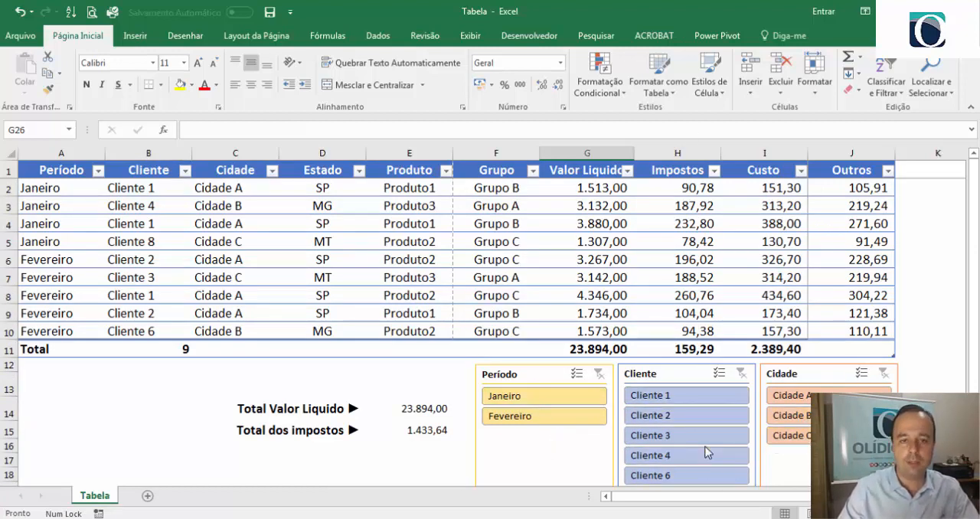
- Request the conversion of the vendas table to a normal range, but decline it
{"action": "left_click", "coordinate": [448, 224]}
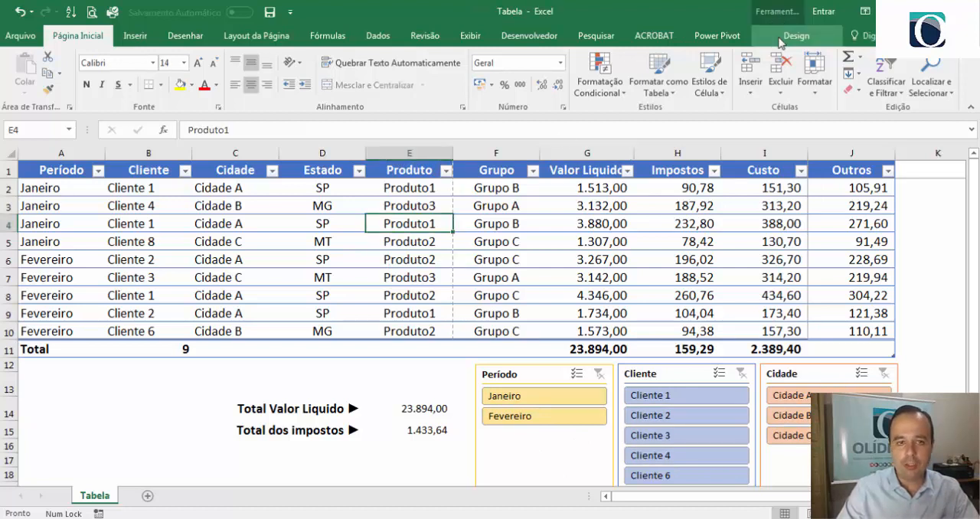
{"action": "left_click", "coordinate": [793, 35]}
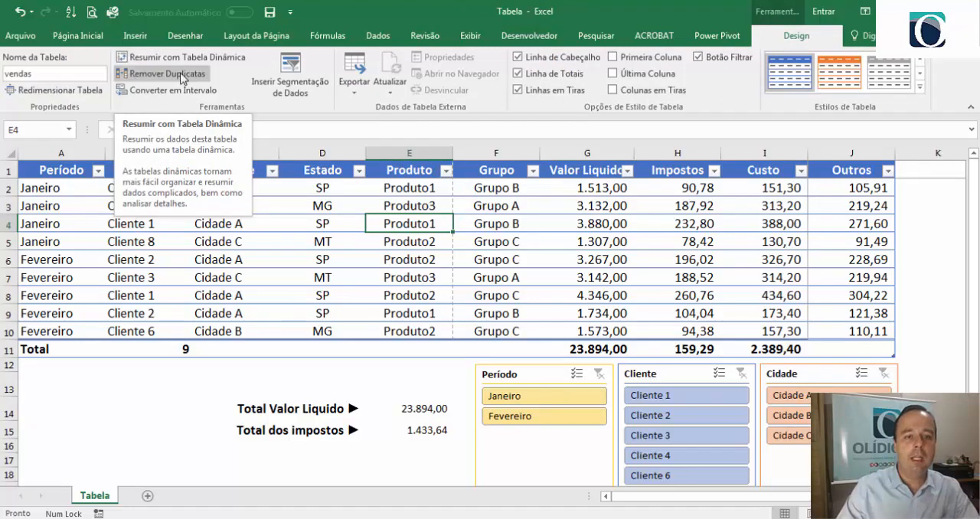
{"action": "left_click", "coordinate": [323, 241]}
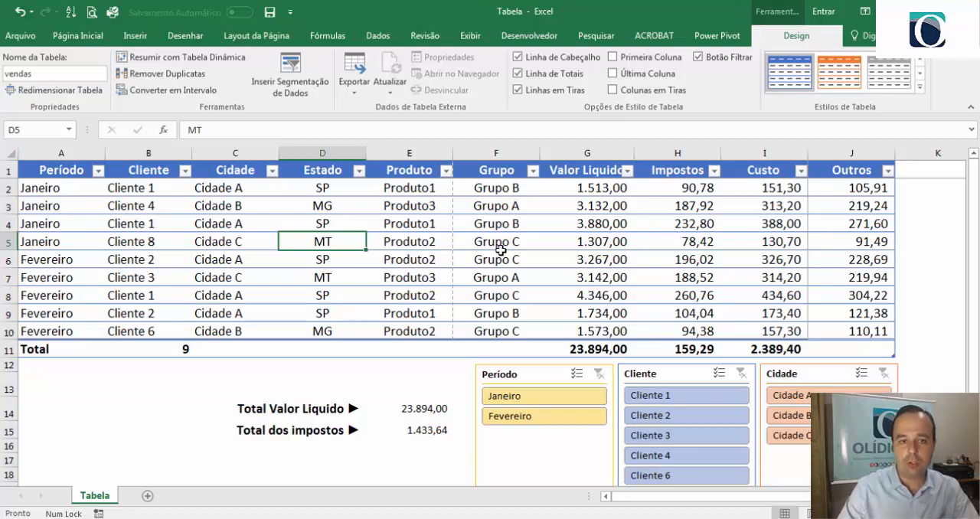
{"action": "left_click", "coordinate": [155, 98]}
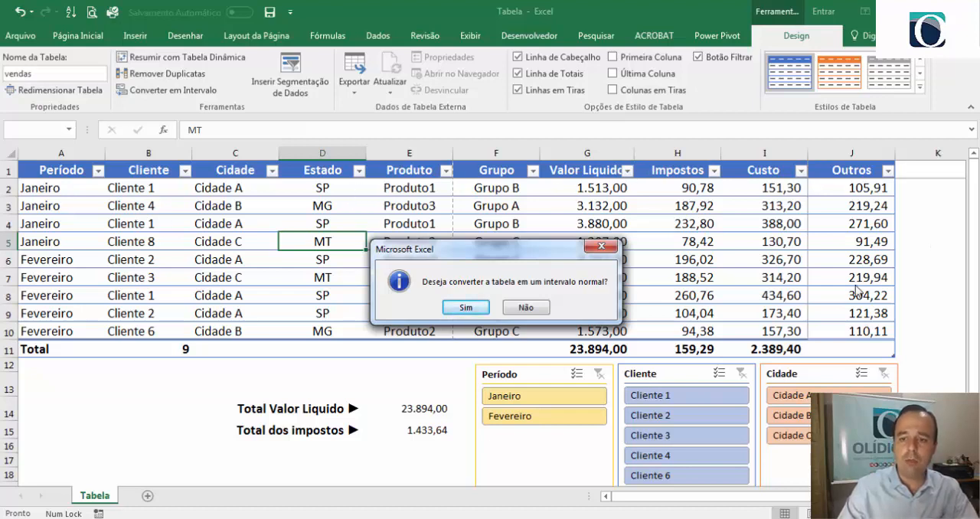
{"action": "left_click", "coordinate": [526, 308]}
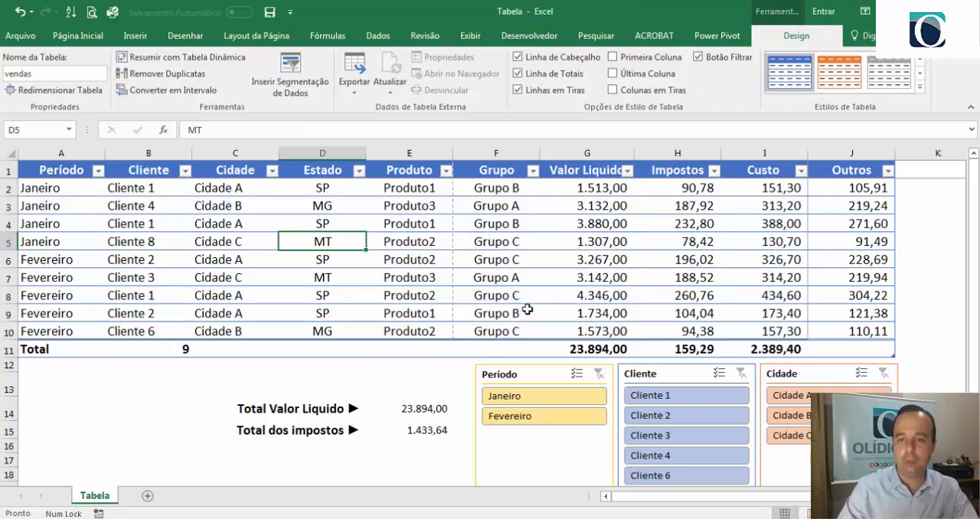